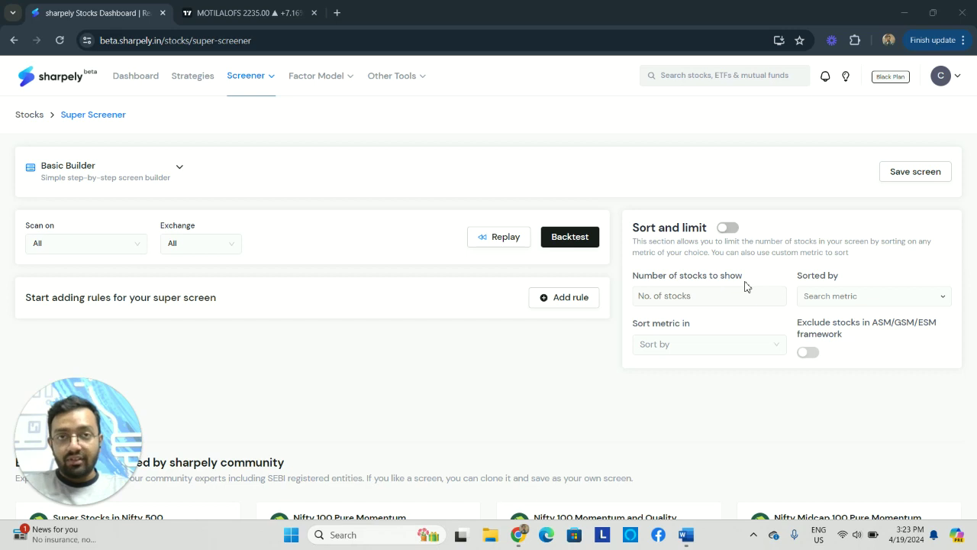
- Switch the super screener from the Basic Builder to the Advance Builder
left_click(106, 174)
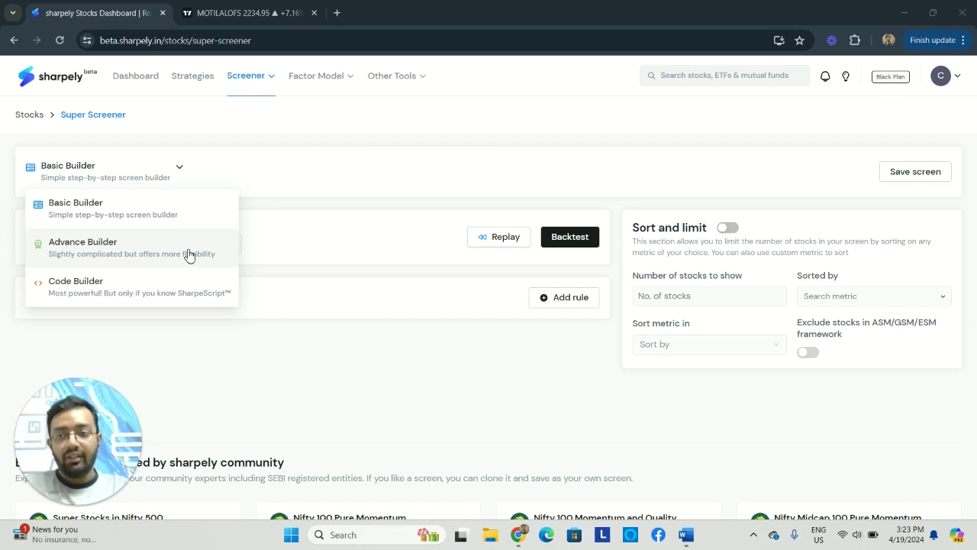
left_click(121, 245)
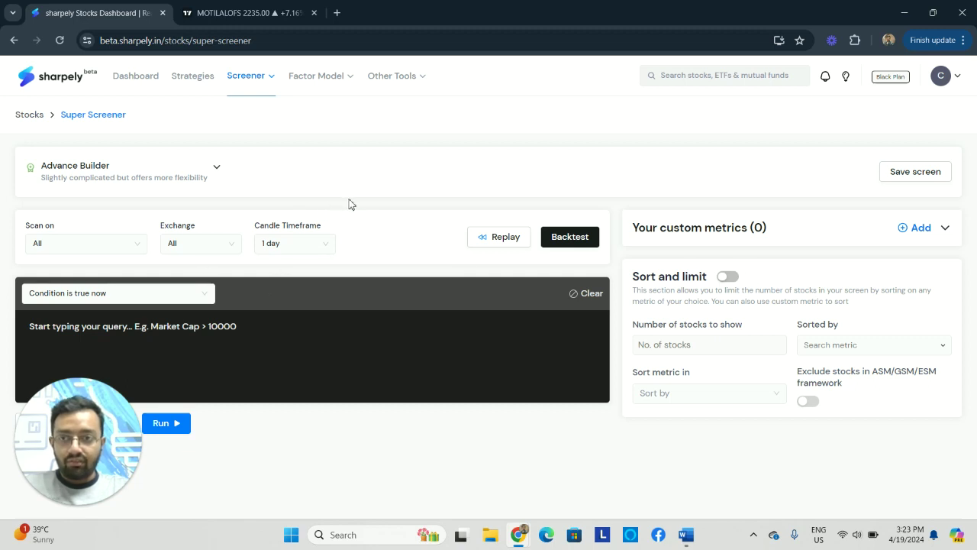
left_click(130, 191)
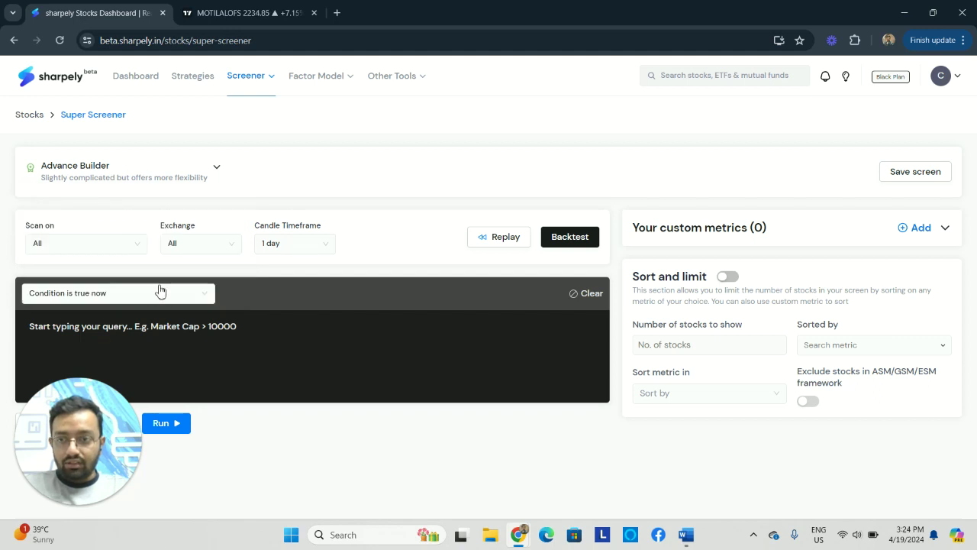
- Examine the available condition timing options and candle timeframes for the query block
left_click(181, 301)
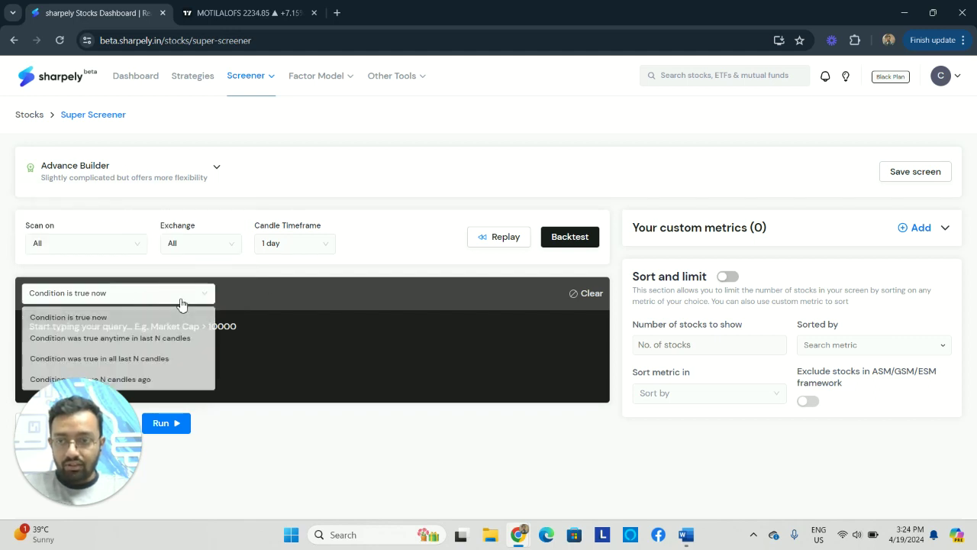
left_click_drag(95, 439, 915, 435)
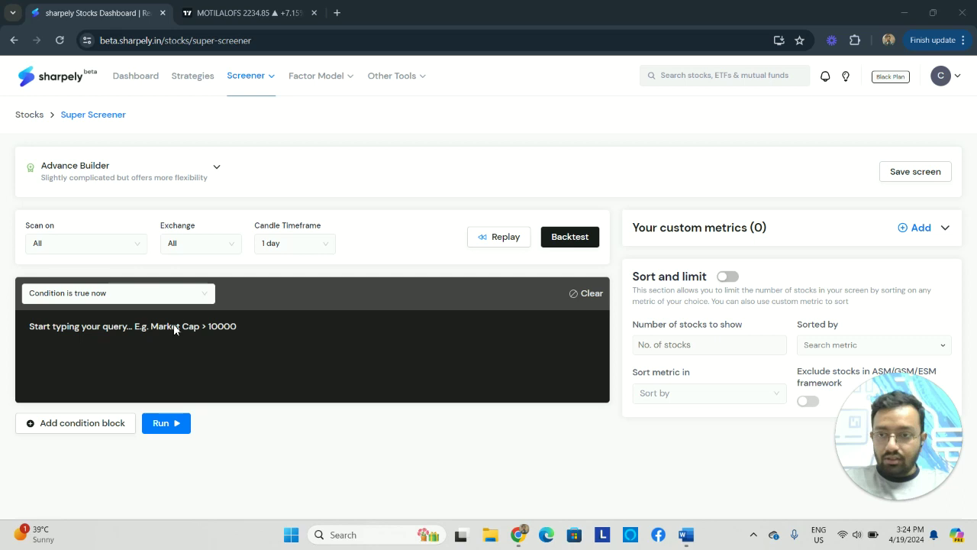
left_click(158, 299)
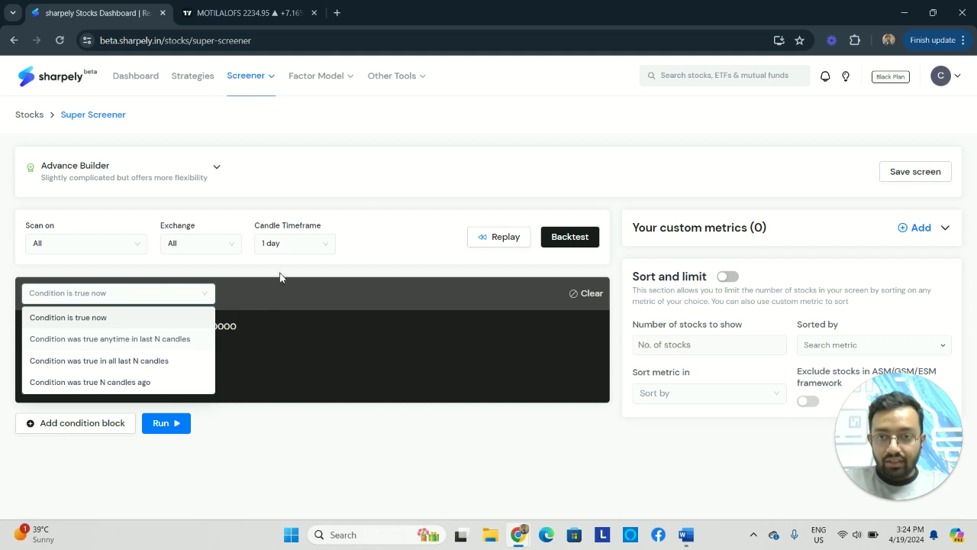
left_click(293, 243)
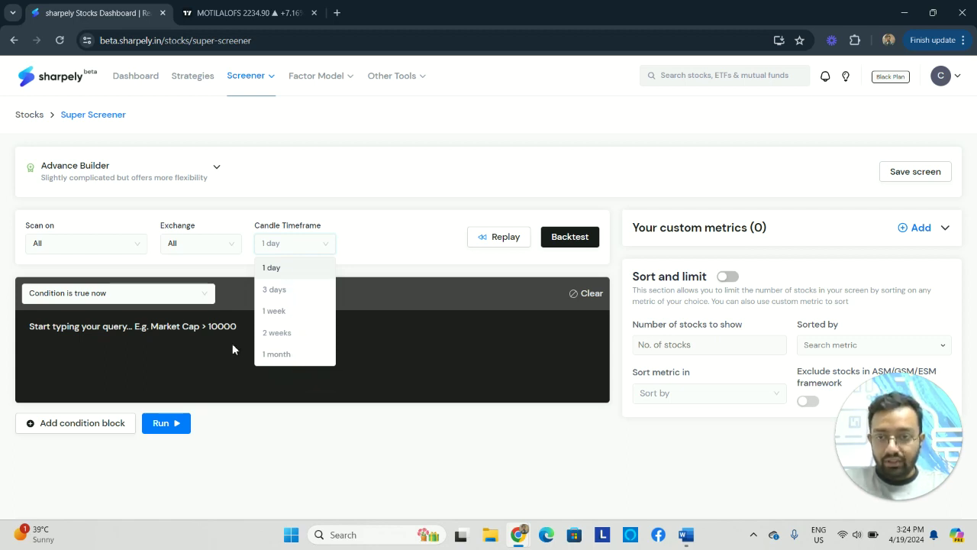
left_click(183, 297)
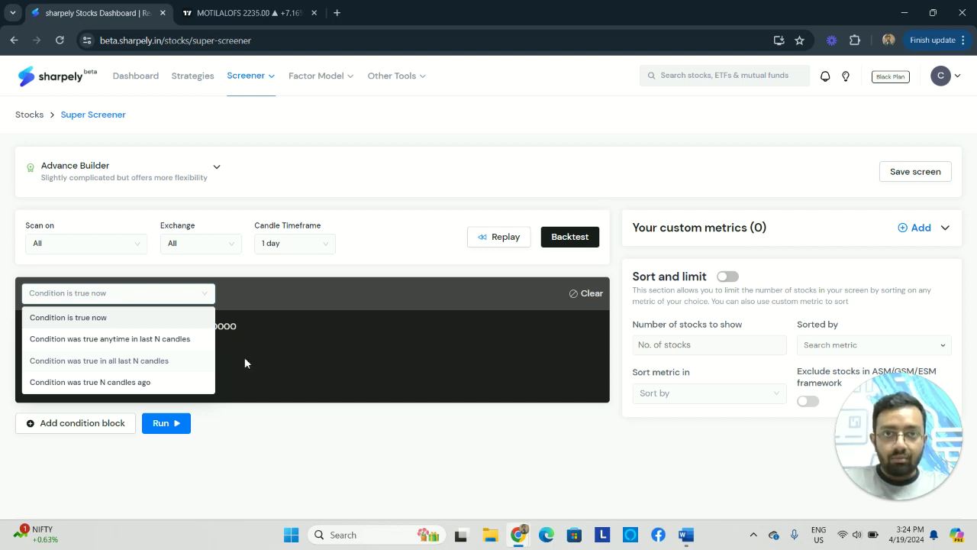
left_click(144, 325)
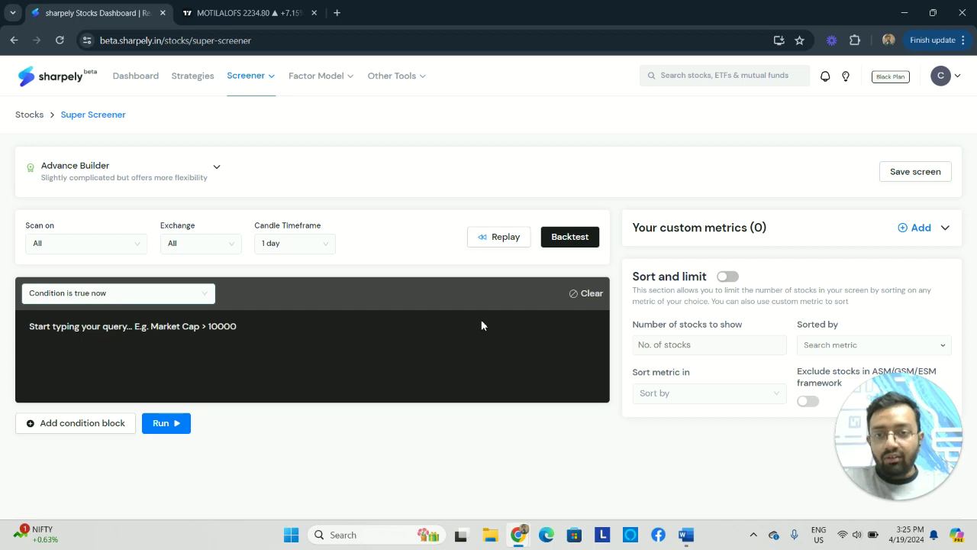
- Start a new custom metric and name it DIFF_FIFTY_EMA
left_click(911, 229)
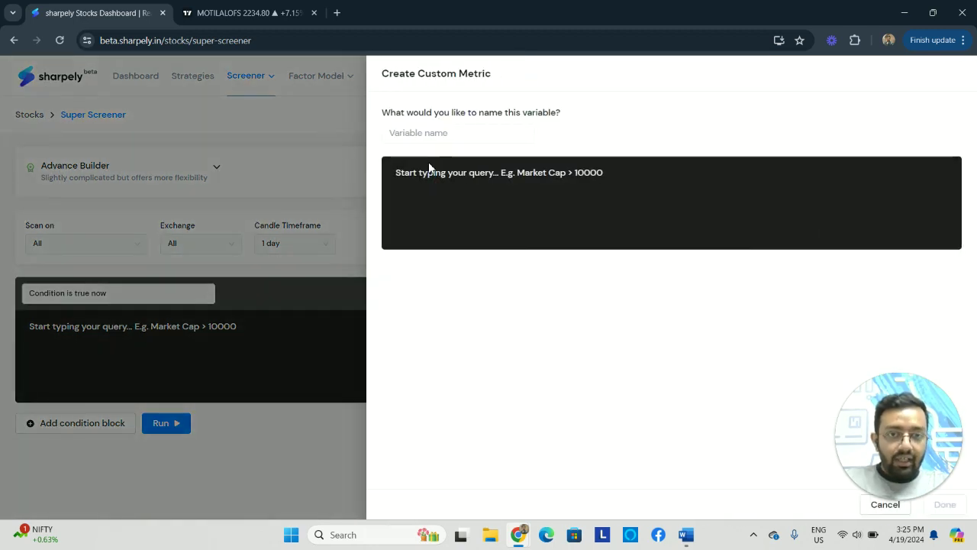
left_click(456, 134)
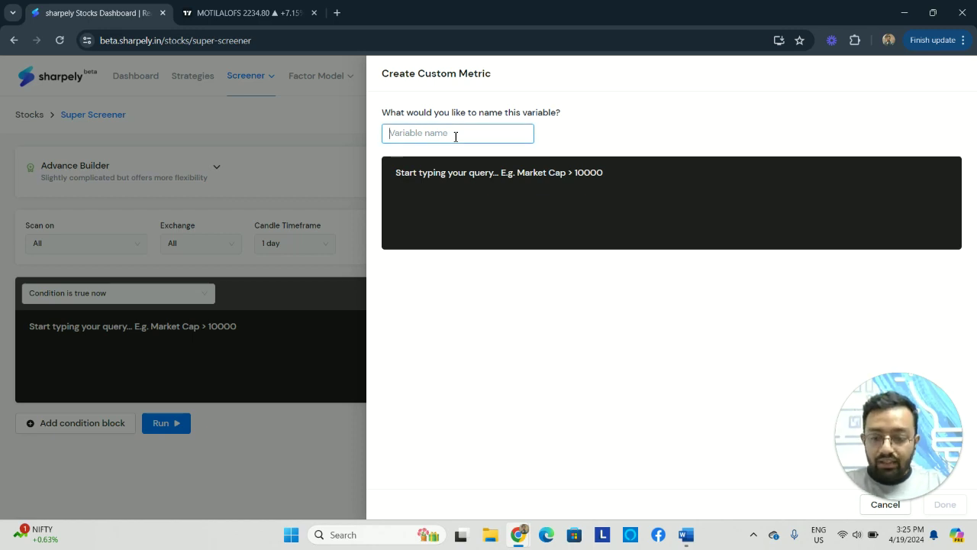
type("DIFF_")
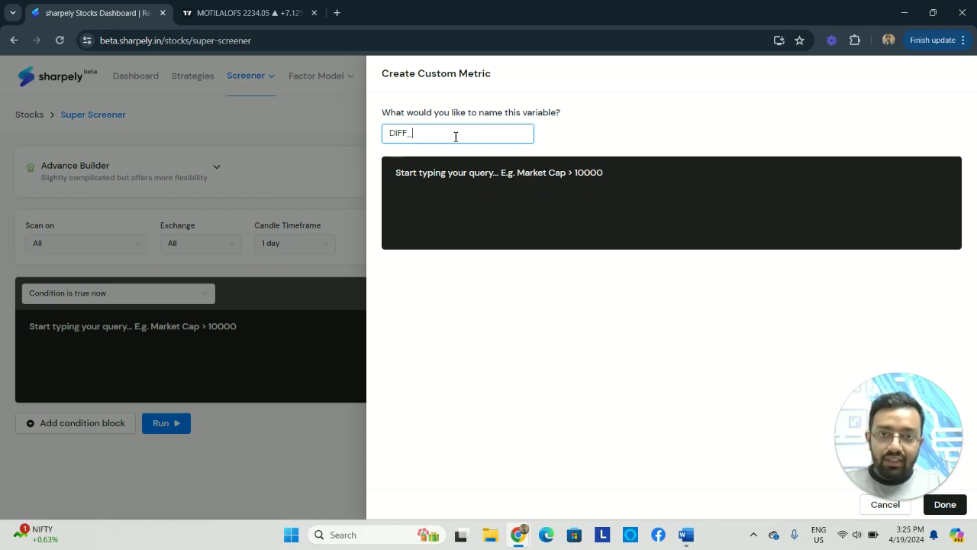
key("BackSpace")
key("BackSpace")
key("BackSpace")
key("BackSpace")
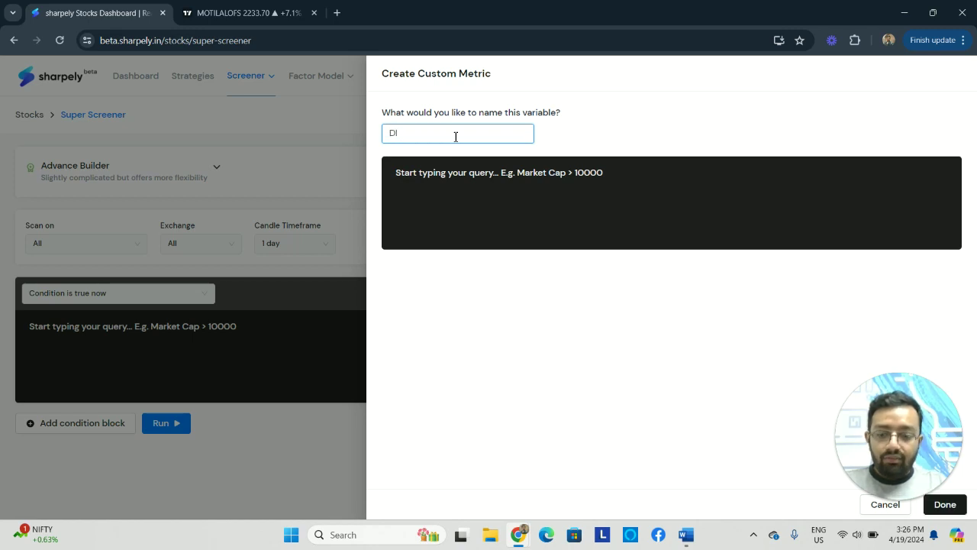
type("IFF")
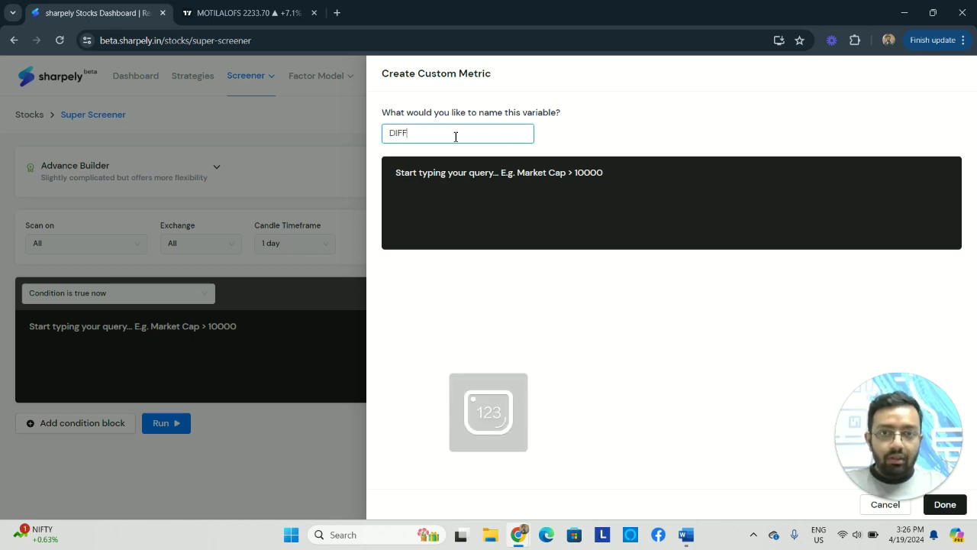
type("_FIFTY")
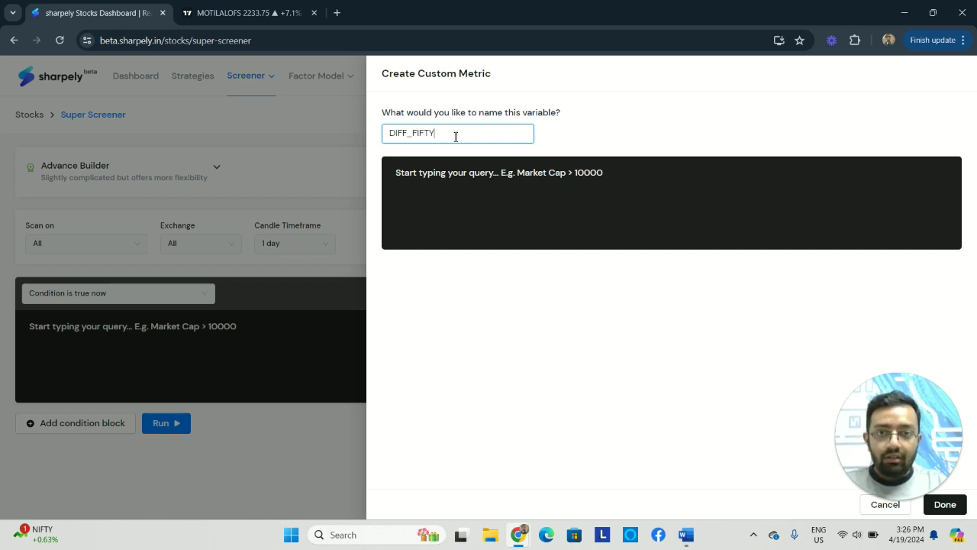
type("_EMA")
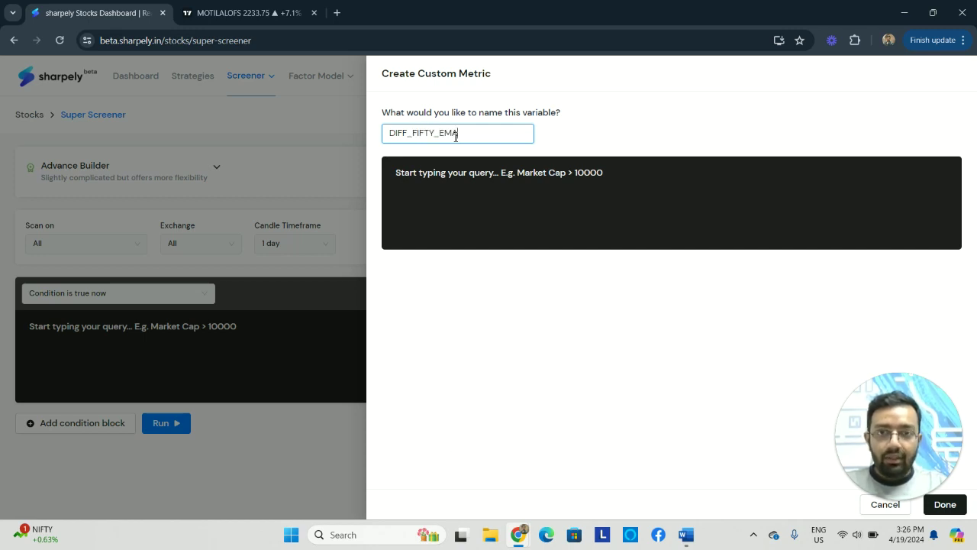
- Begin the custom metric's formula with the Close price metric
left_click(500, 173)
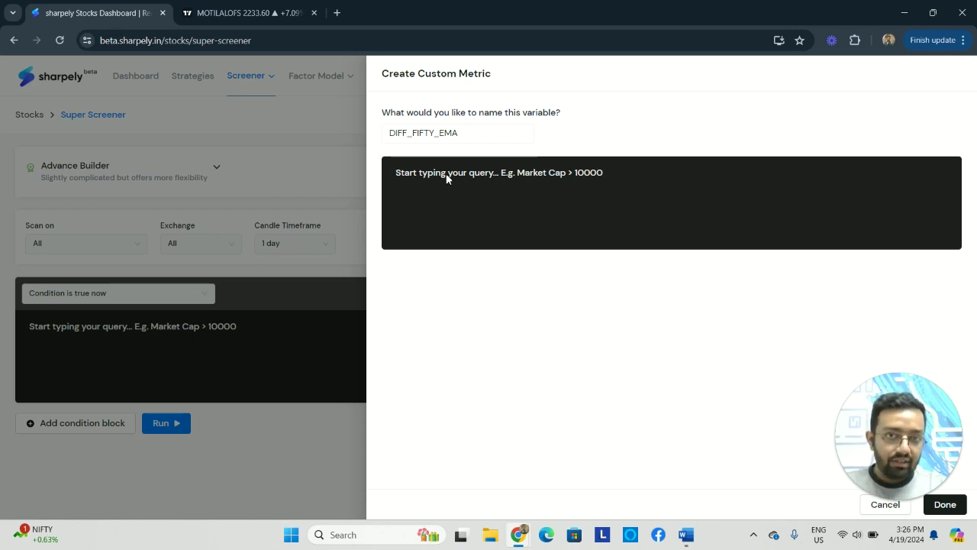
type("CL")
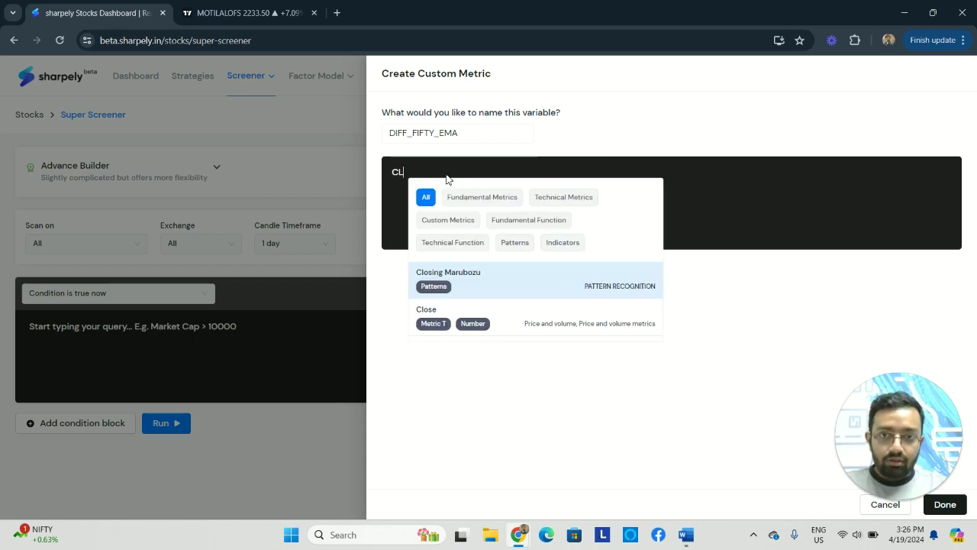
type("O")
key("Caps_Lock")
type("o")
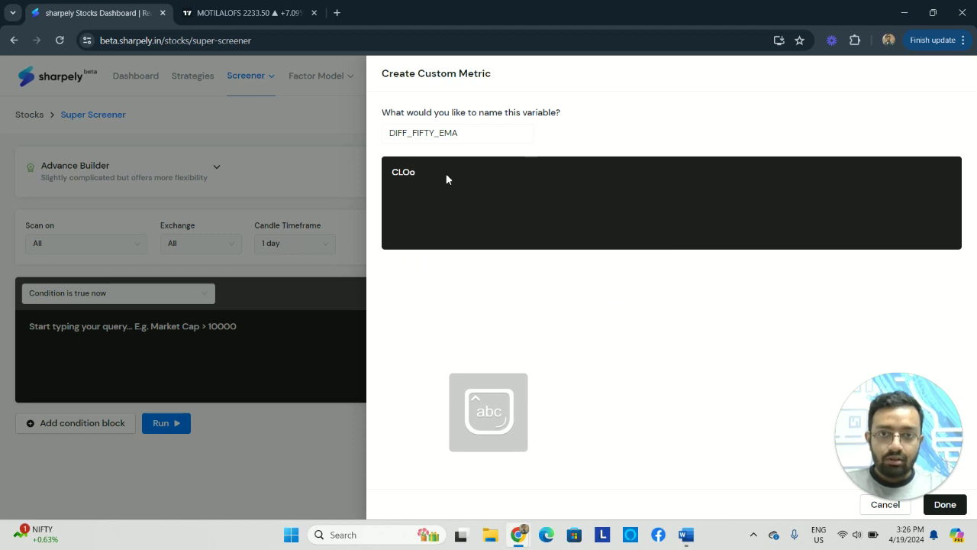
key("BackSpace")
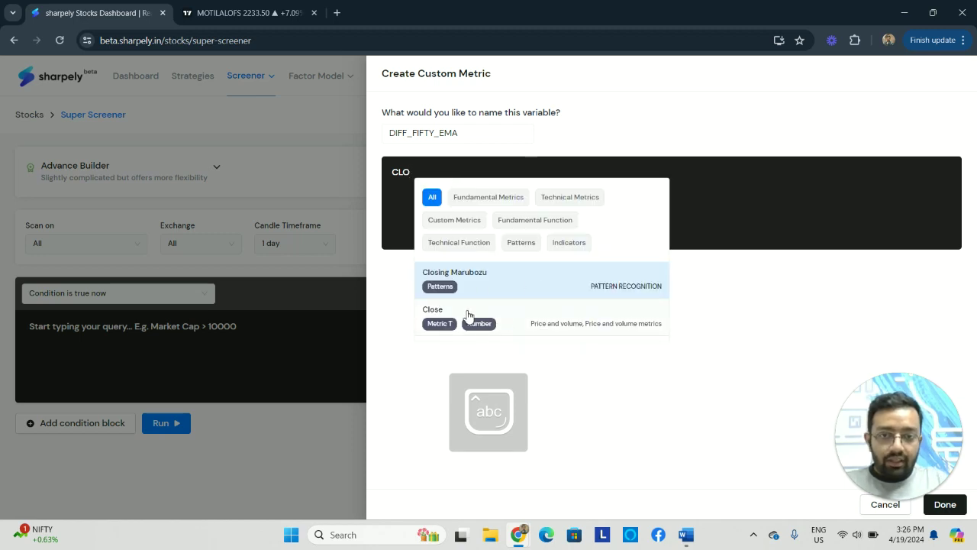
left_click(522, 315)
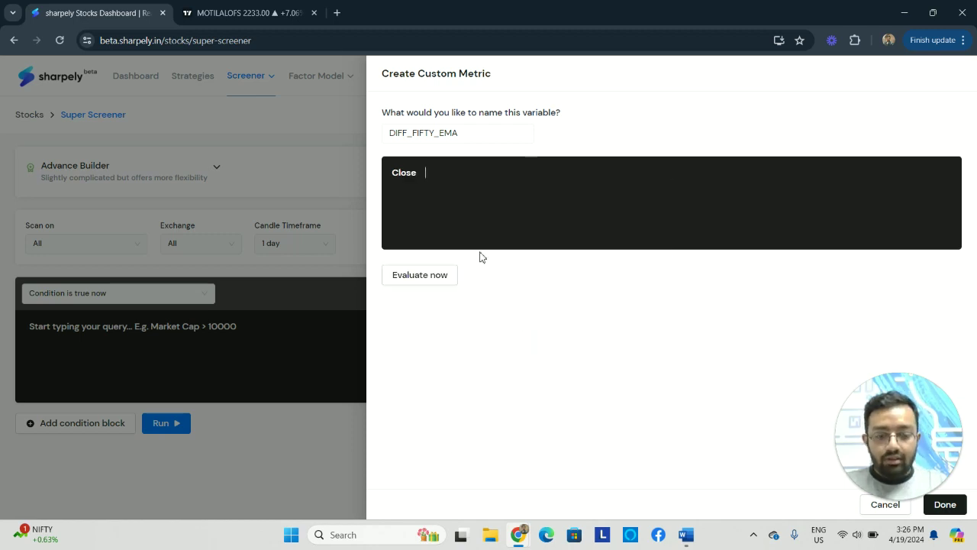
- Divide Close by an Exponential Moving Average with a period of 50 in the custom metric's formula
type("/ ")
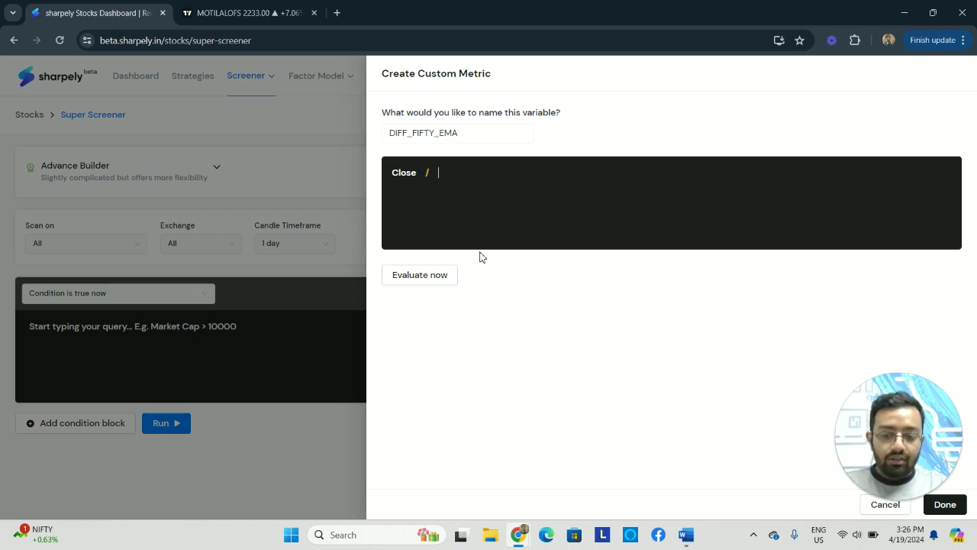
type("ema")
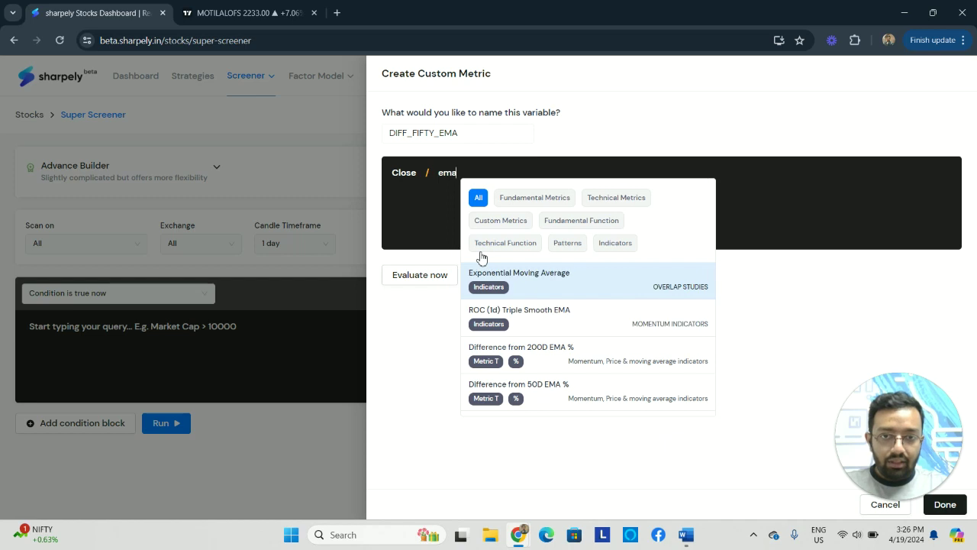
left_click(544, 284)
left_click_drag(560, 273, 480, 275)
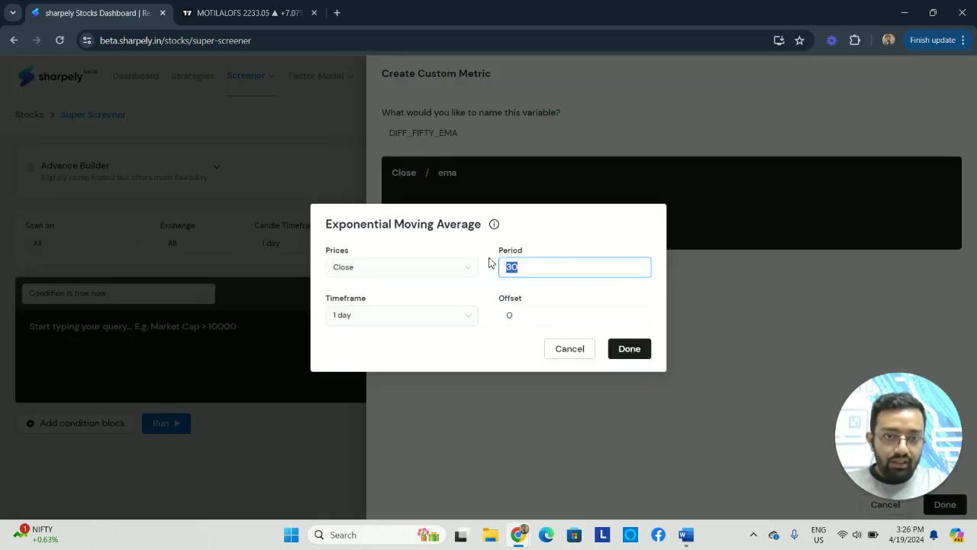
type("50")
left_click(630, 349)
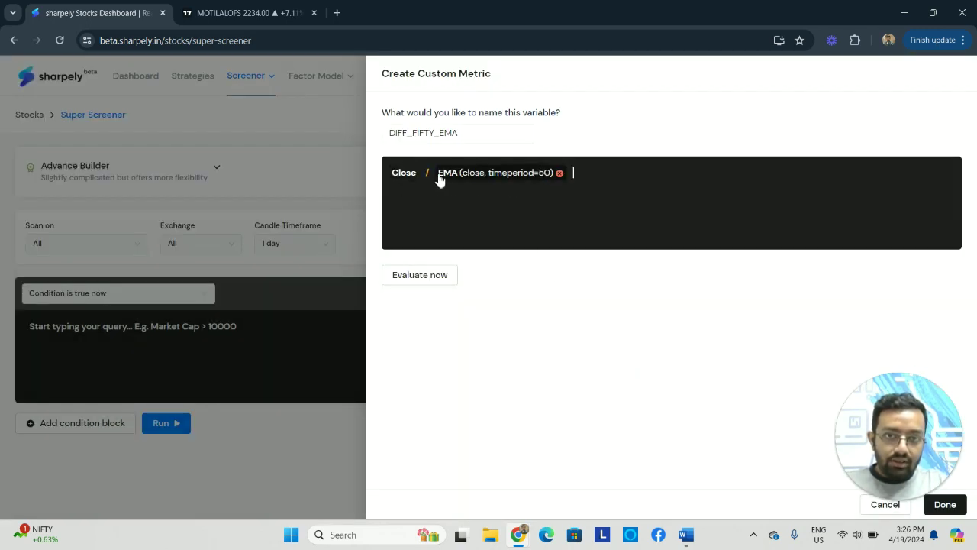
left_click(446, 135)
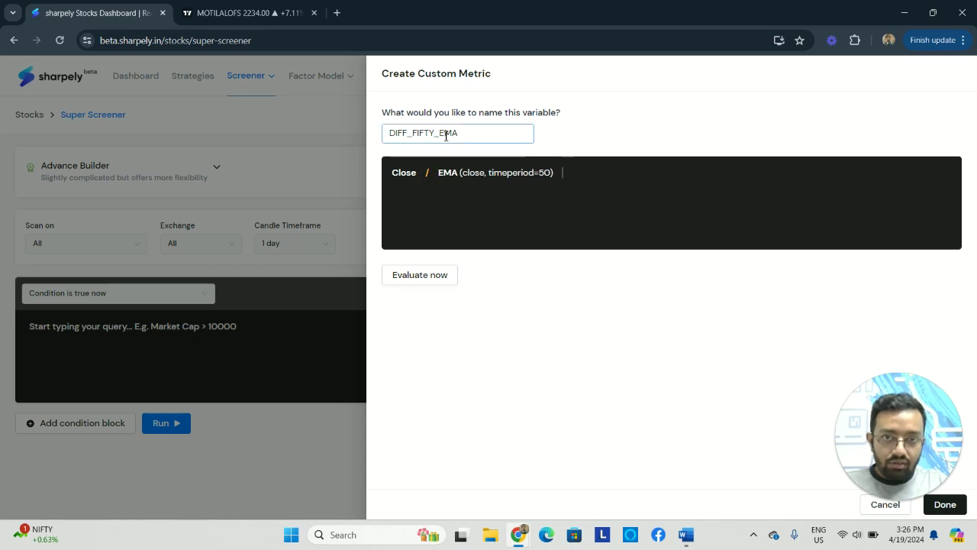
left_click(423, 174)
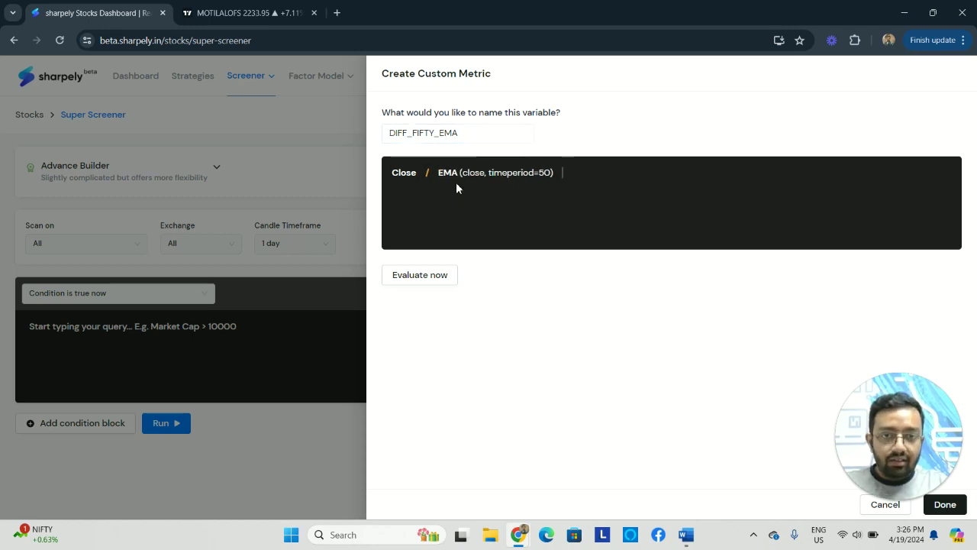
- Switch to the TradingView chart of MOTILALOFS and examine the price's distance from its moving average line
mouse_move(443, 181)
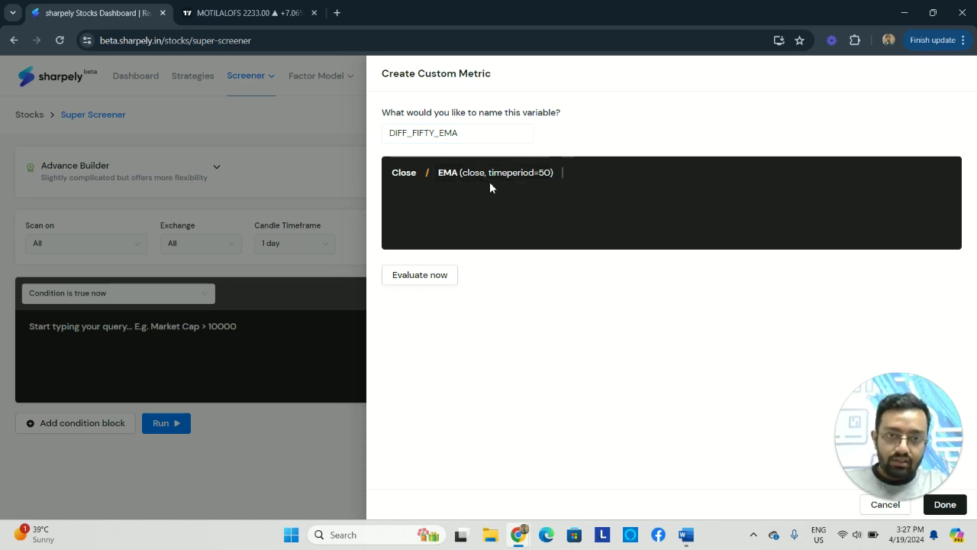
left_click(255, 17)
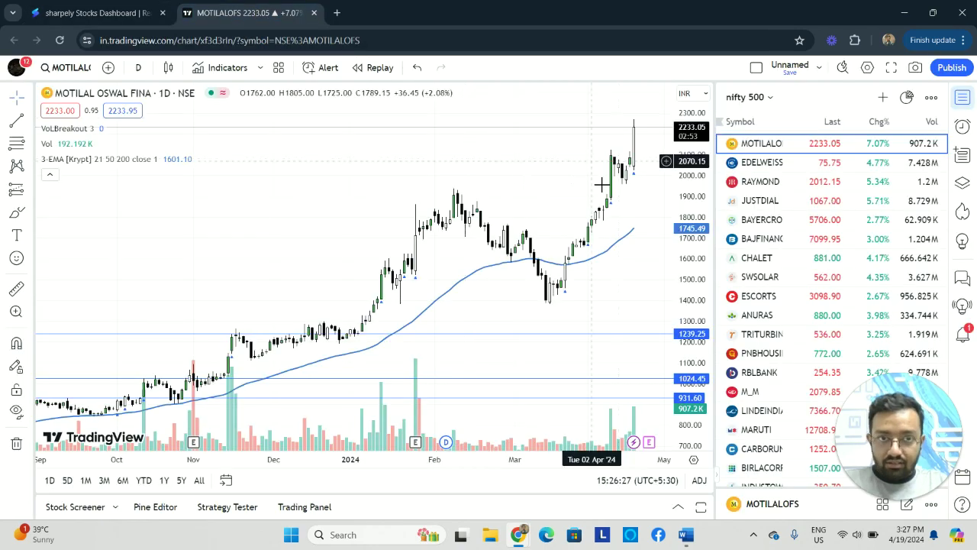
scroll(603, 233, "up", 1)
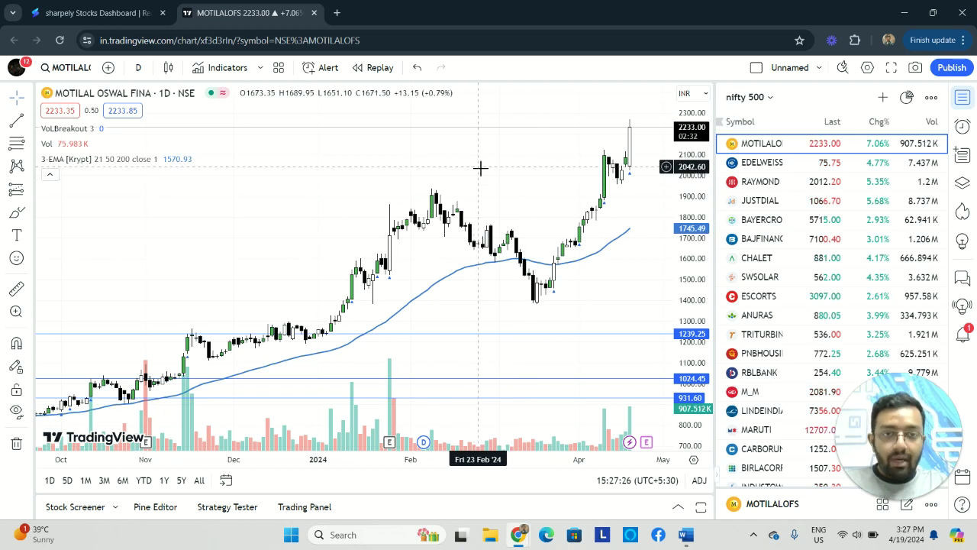
- Return to sharpely, evaluate the DIFF_FIFTY_EMA metric and review its values for the sample stocks
left_click(91, 13)
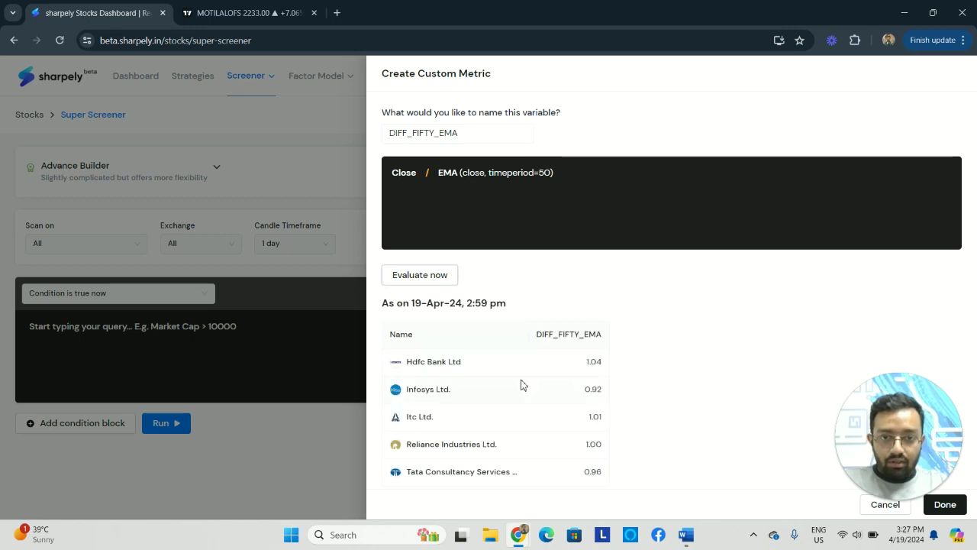
scroll(523, 384, "down", 1)
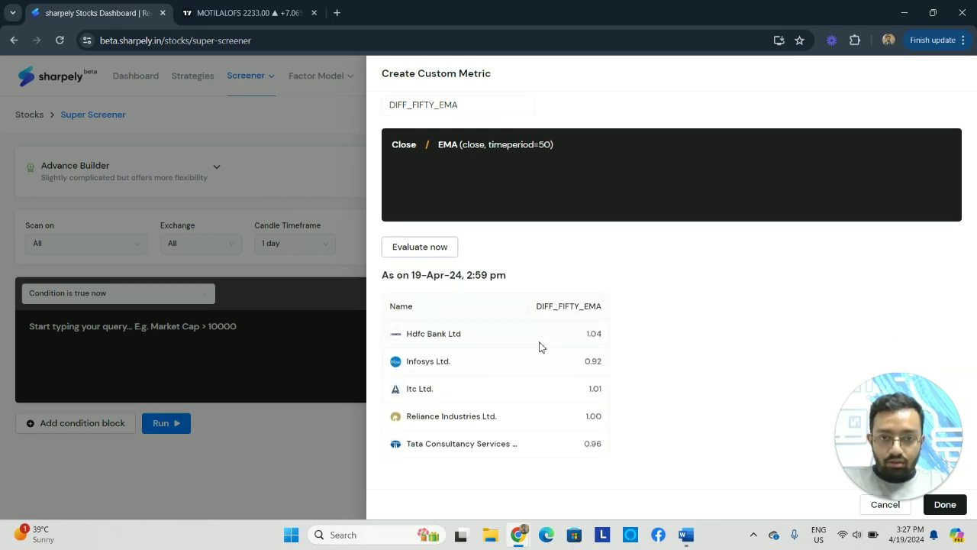
scroll(541, 380, "up", 1)
scroll(565, 365, "down", 1)
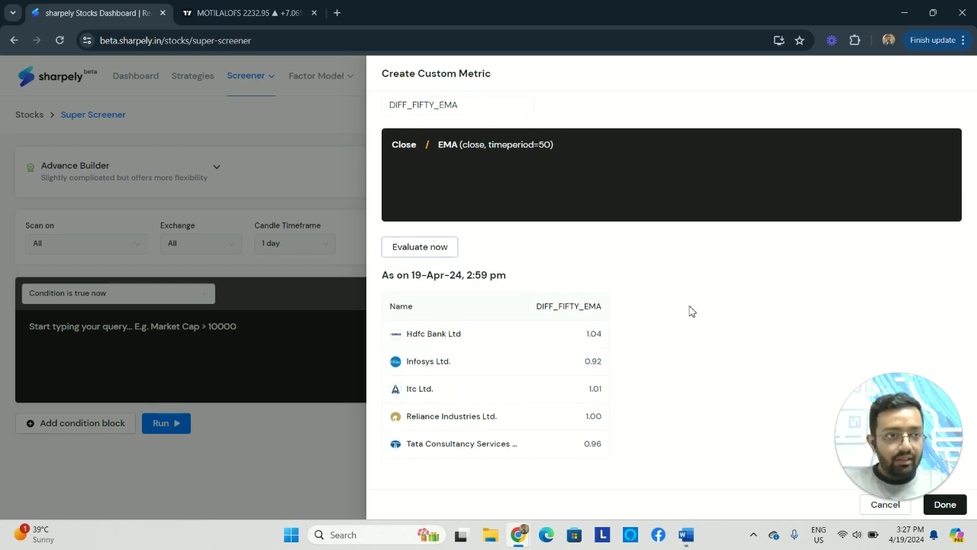
scroll(563, 377, "up", 1)
scroll(573, 380, "down", 1)
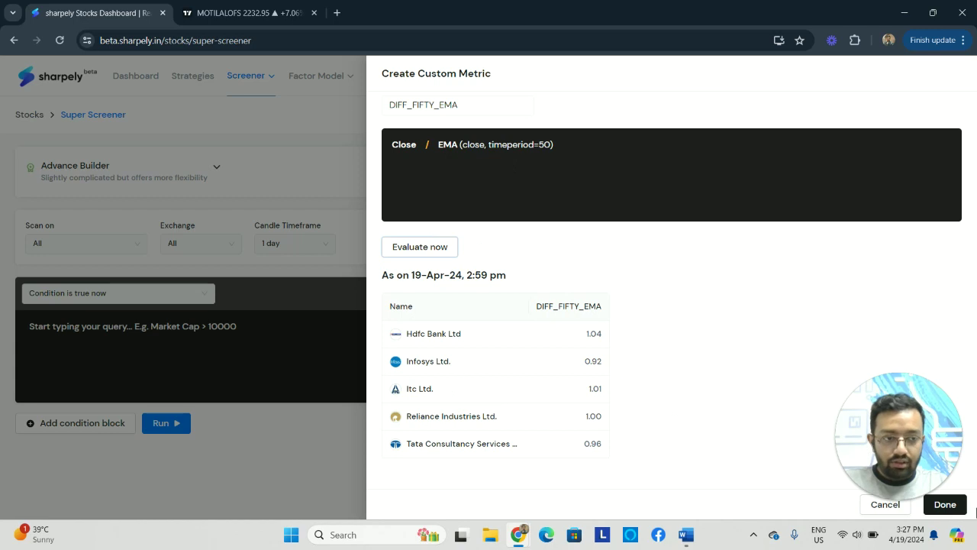
left_click(954, 506)
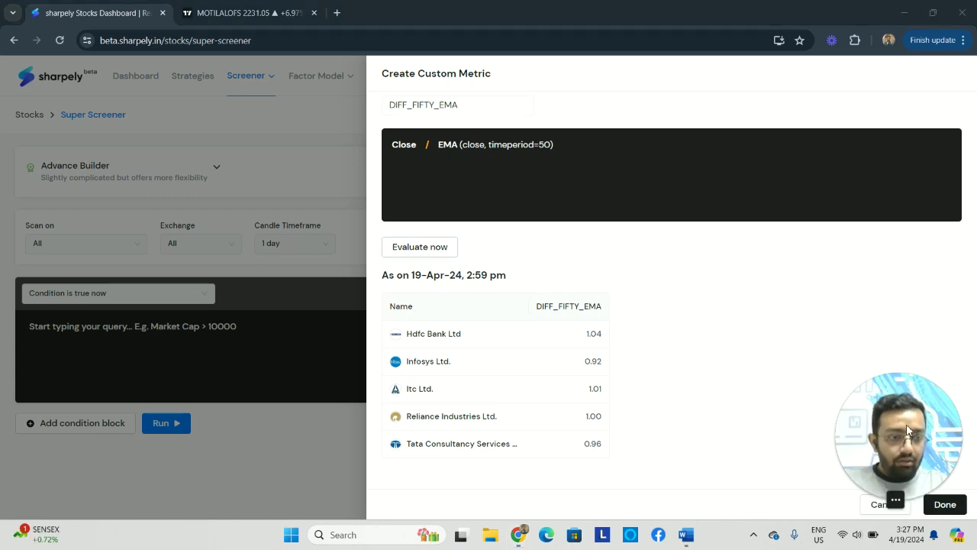
- Save the DIFF_FIFTY_EMA custom metric and expand the list of custom metrics
left_click_drag(854, 432, 112, 418)
left_click(946, 505)
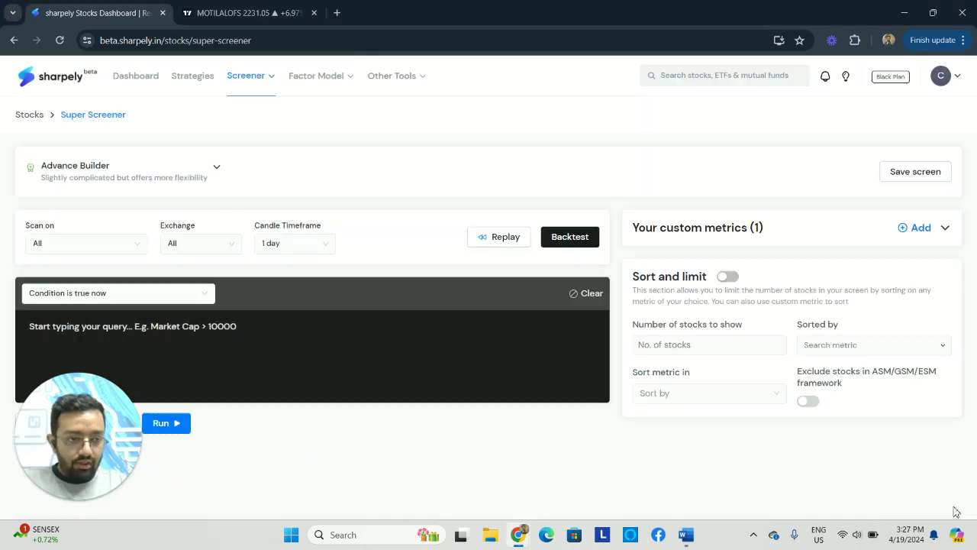
left_click(947, 230)
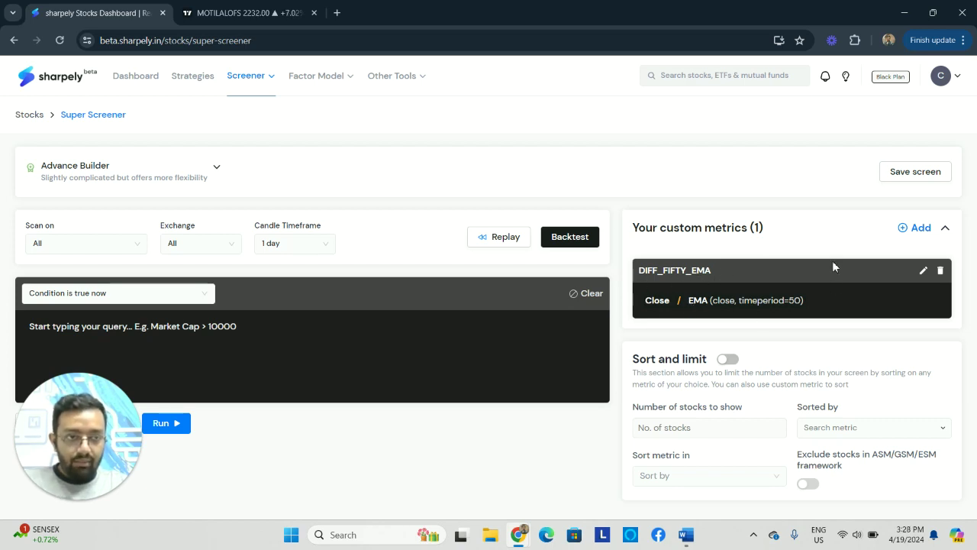
- Start a second custom metric and name it DIFF_FIFTY_SMA
left_click(919, 227)
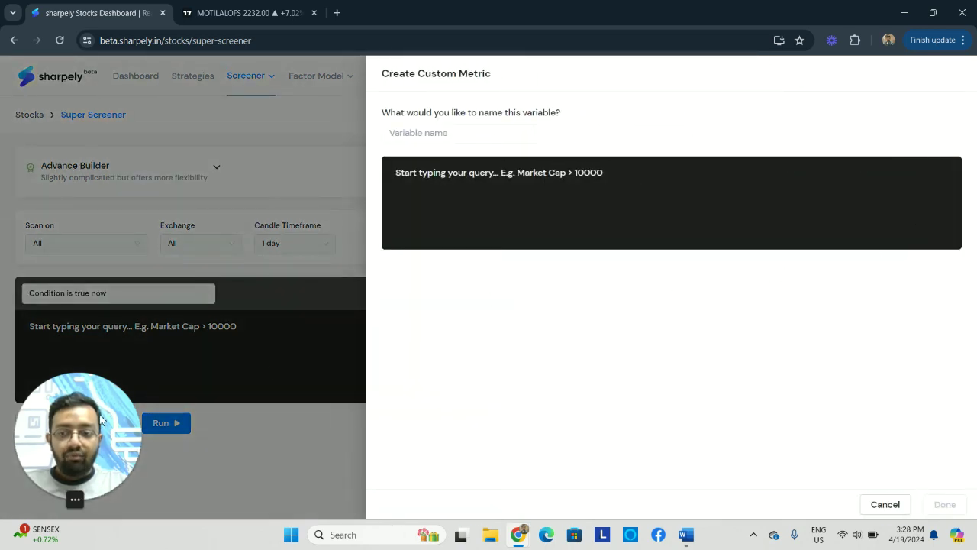
left_click(488, 133)
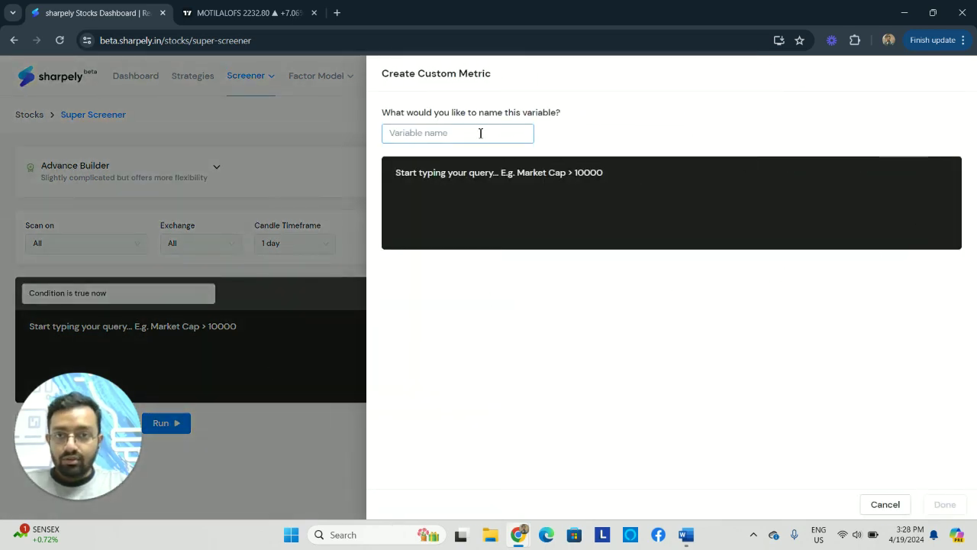
key("Caps_Lock")
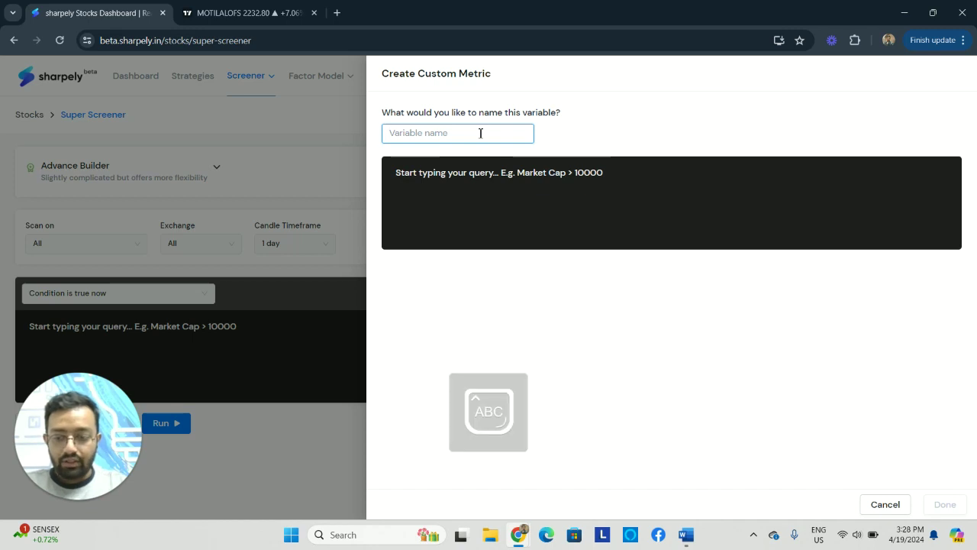
type("DIFF")
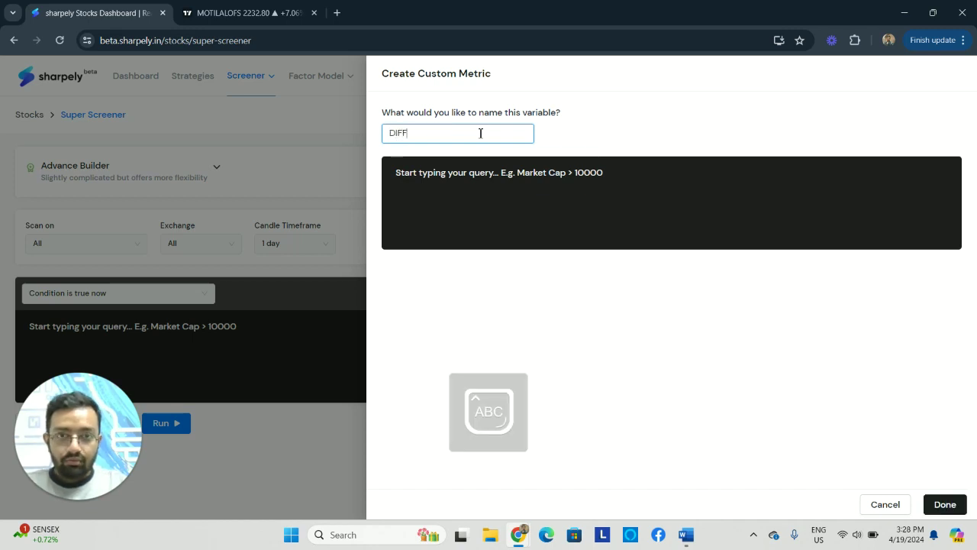
type("_FIFTY_SMA")
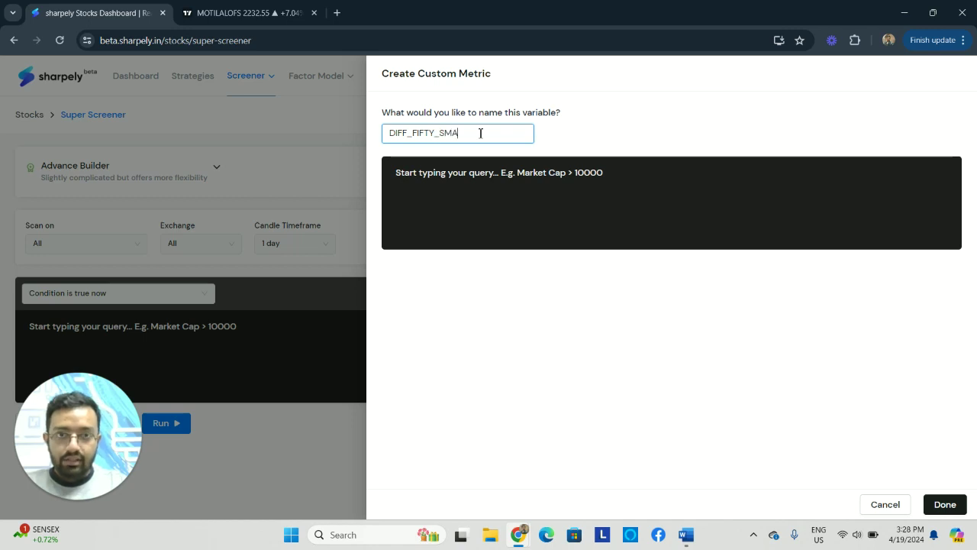
- Define the DIFF_FIFTY_SMA formula as Close divided by a Simple Moving Average with a period of 50
left_click(553, 181)
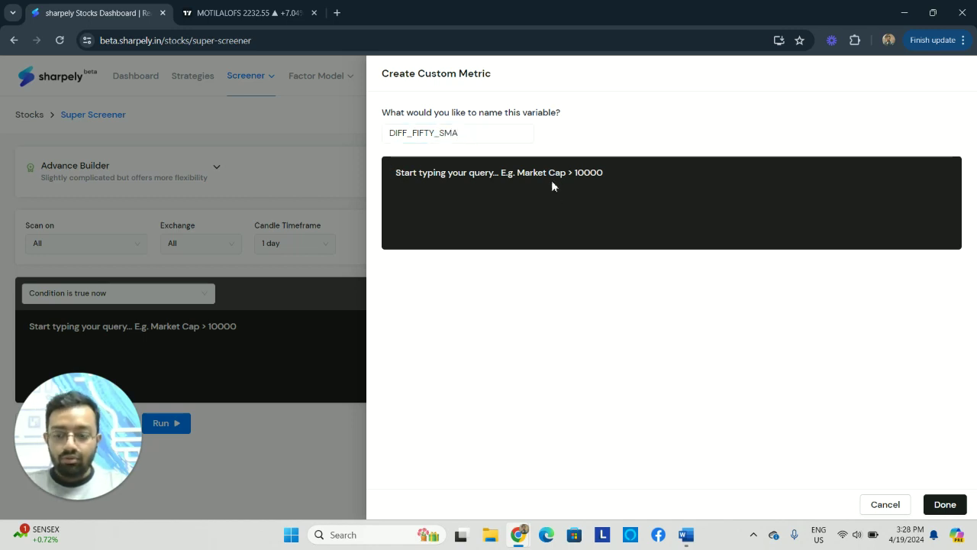
type("CLOSE")
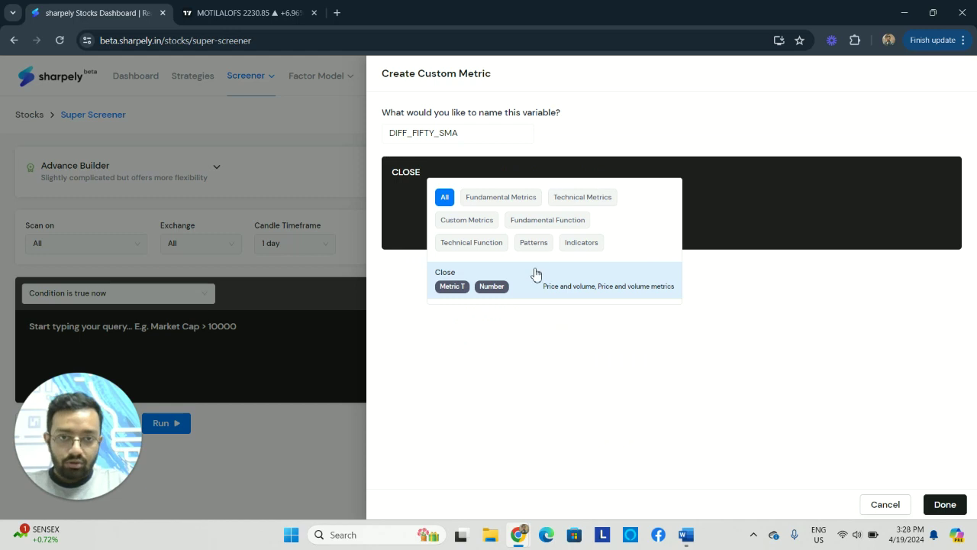
left_click(536, 272)
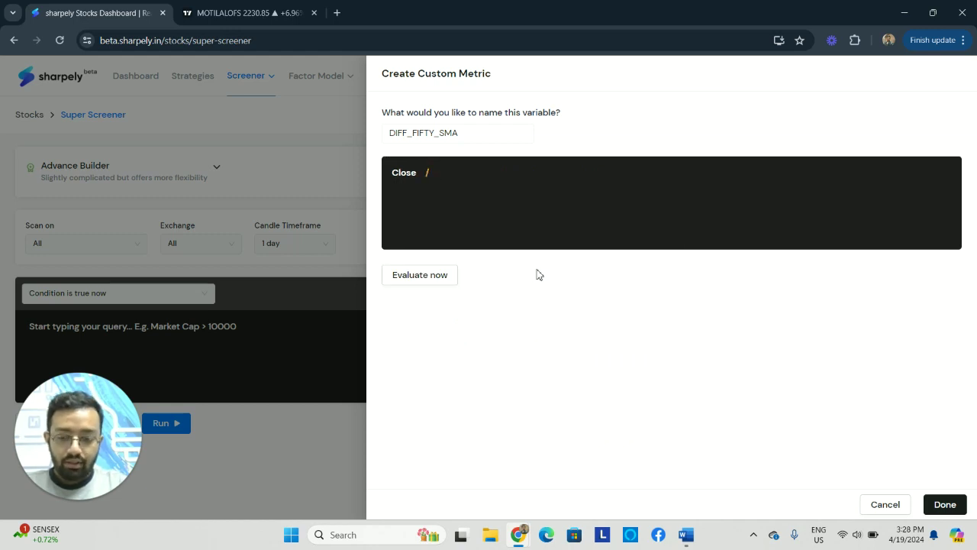
type("SMA")
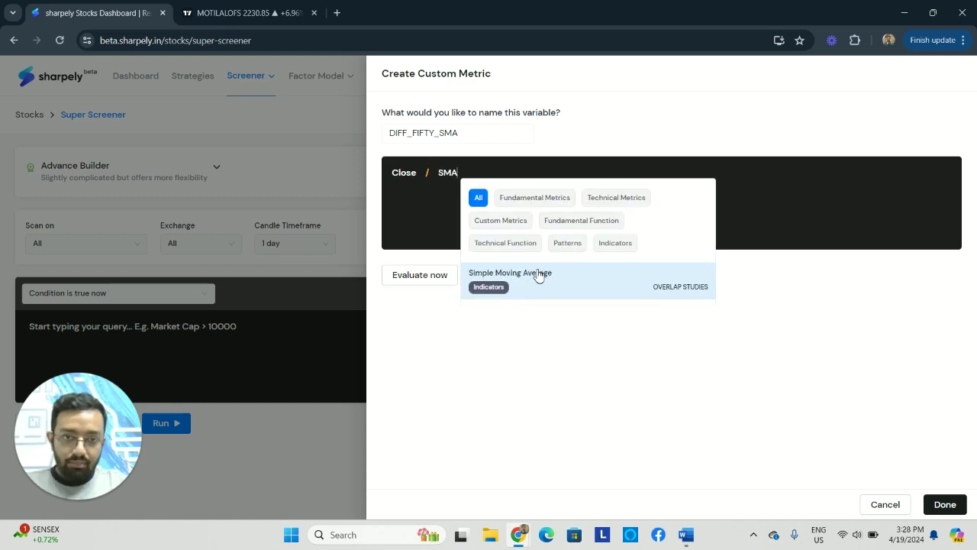
left_click(570, 286)
left_click_drag(525, 274, 484, 278)
type("50")
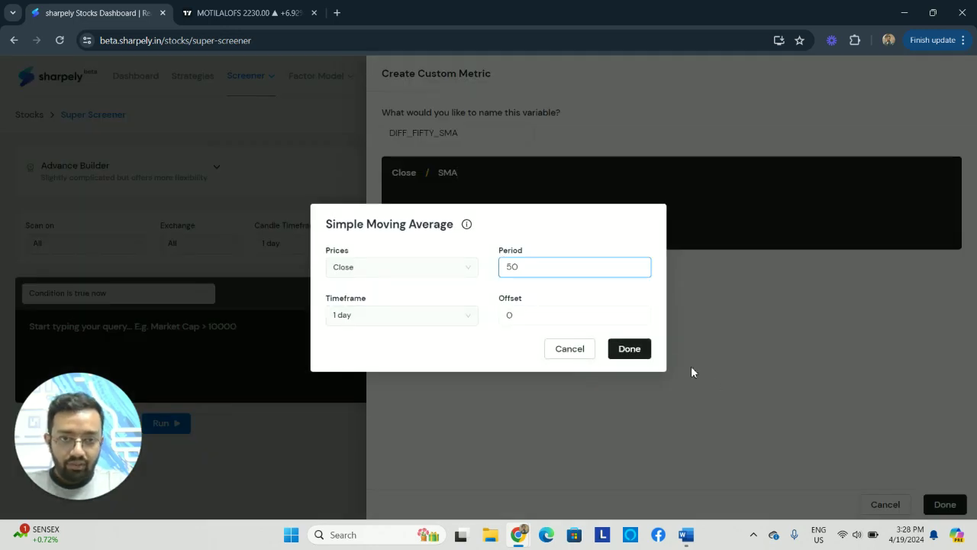
left_click(629, 349)
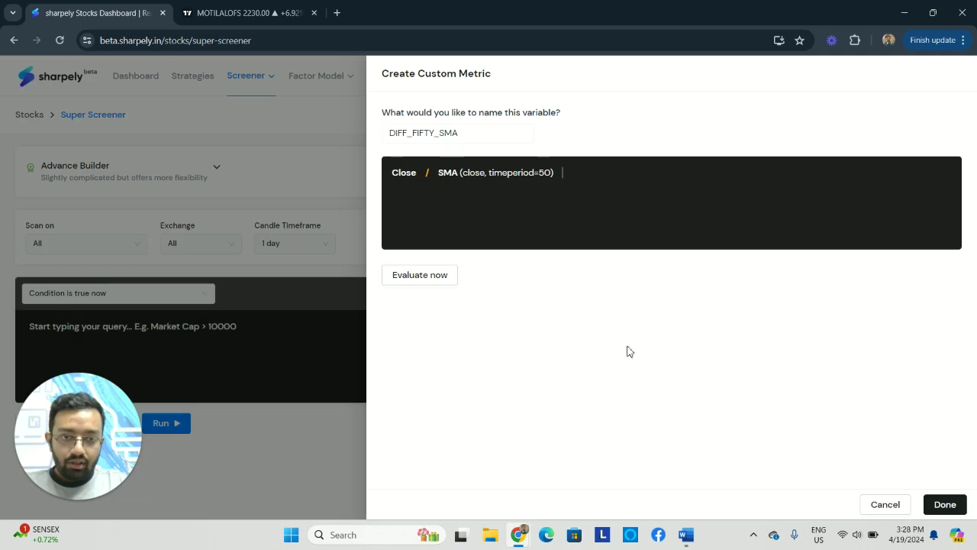
- Evaluate DIFF_FIFTY_SMA for the sample stocks, save the metric and collapse the custom metrics list
left_click(421, 279)
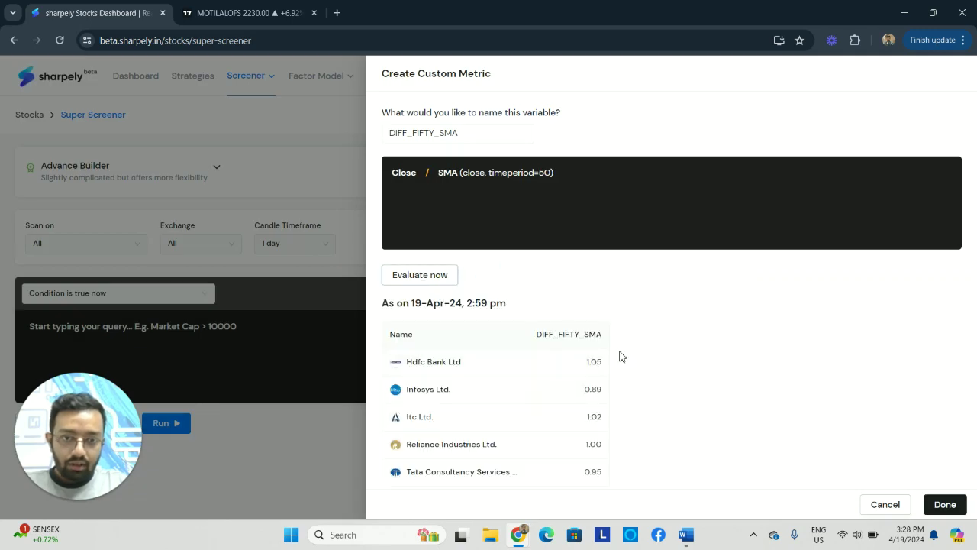
left_click_drag(526, 388, 539, 452)
left_click(578, 339)
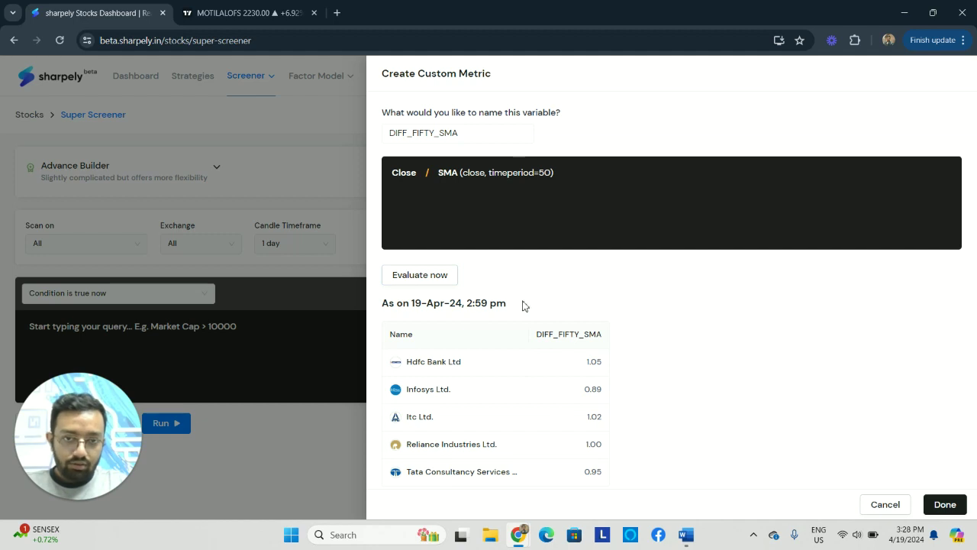
left_click(945, 505)
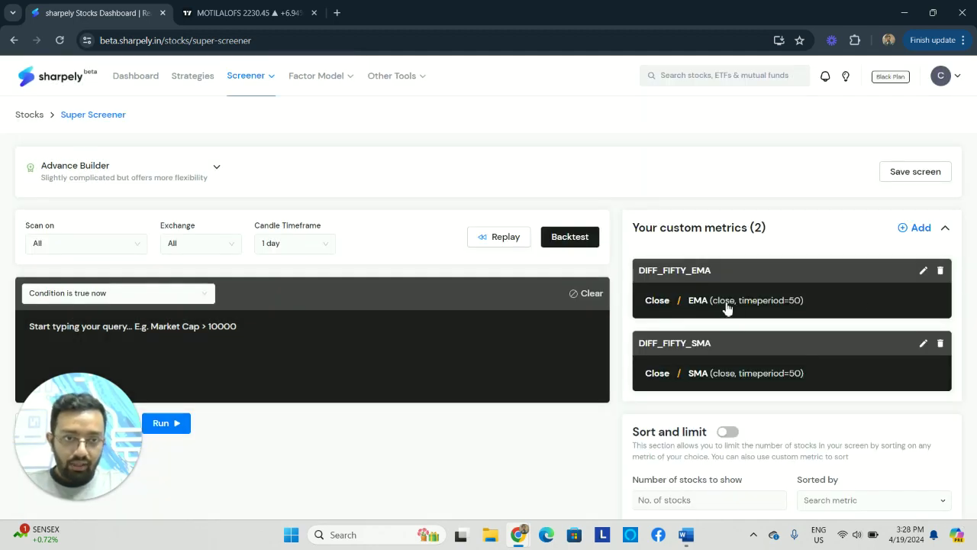
left_click(946, 232)
left_click_drag(114, 445, 976, 443)
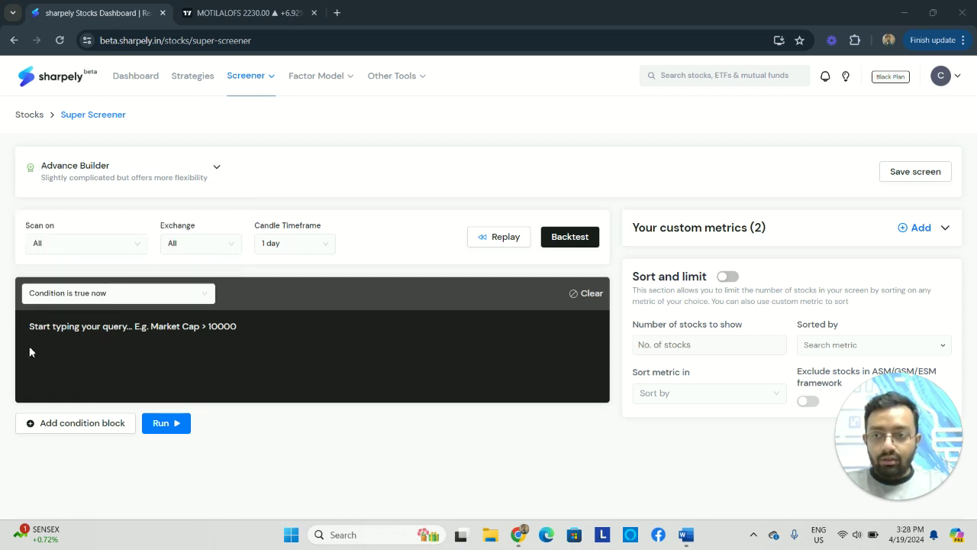
- Begin the screen's condition query with the Percentile function
left_click(64, 329)
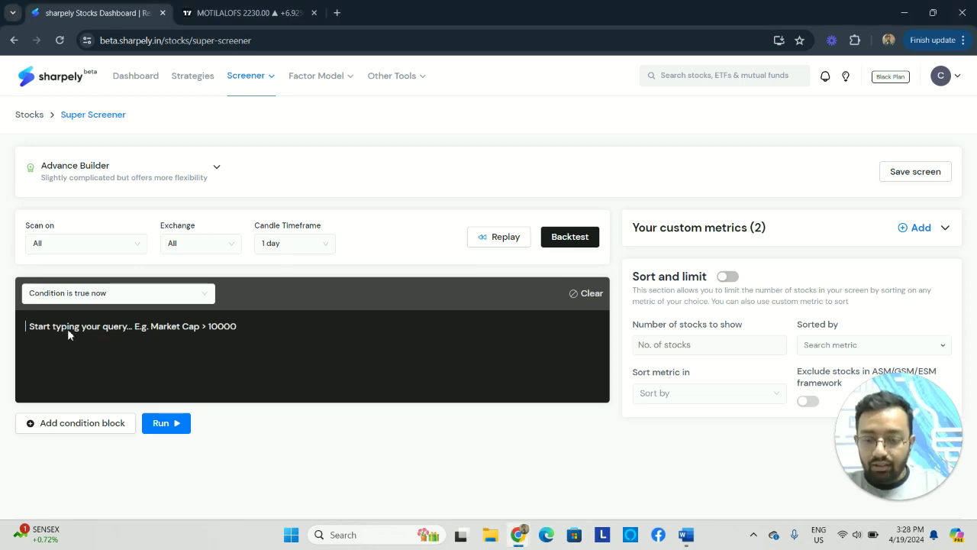
type("PERCE")
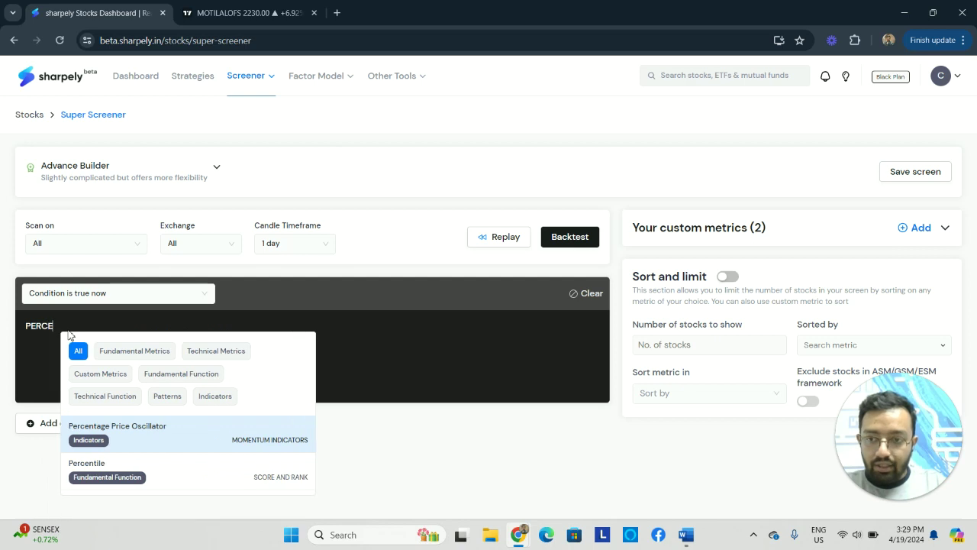
scroll(333, 333, "down", 3)
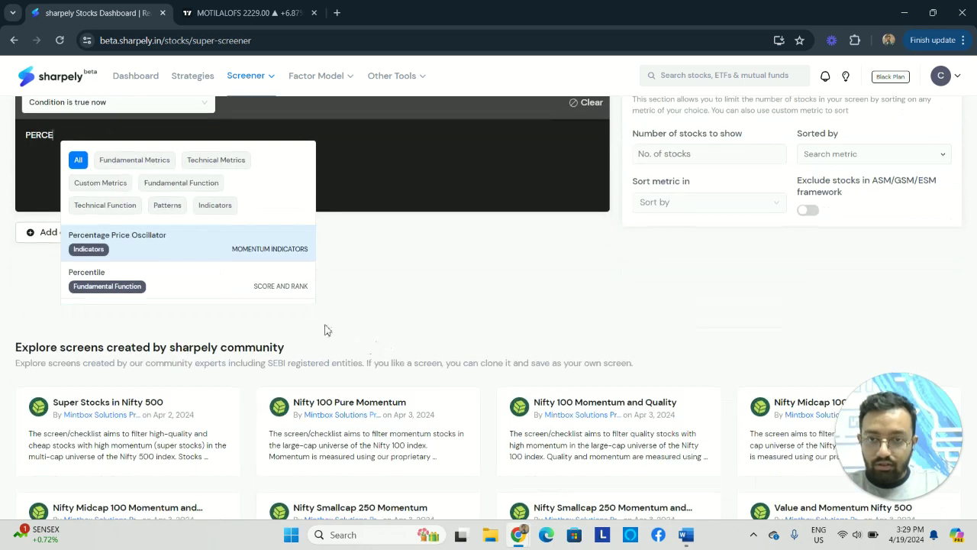
left_click(190, 281)
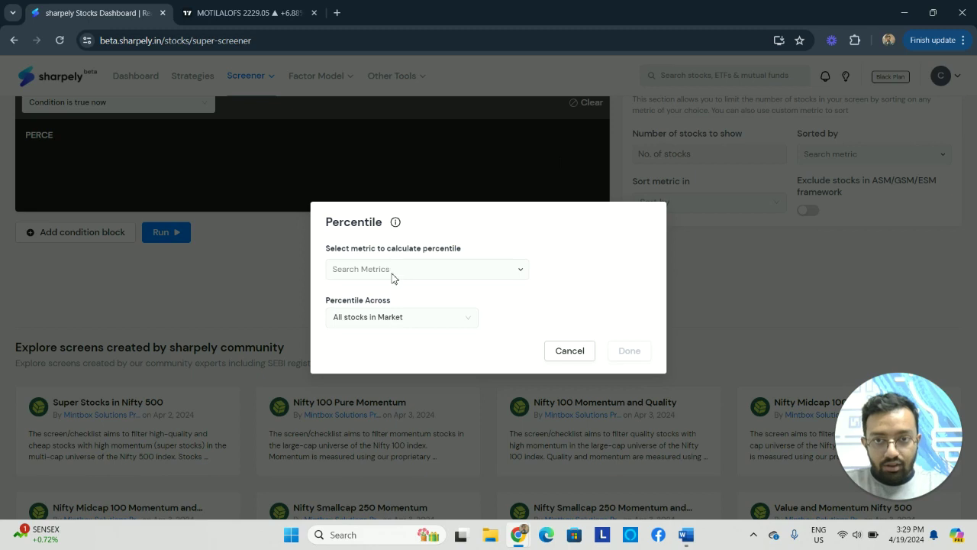
- Set the Percentile function to rank DIFF_FIFTY_EMA across all stocks in Market
left_click(393, 275)
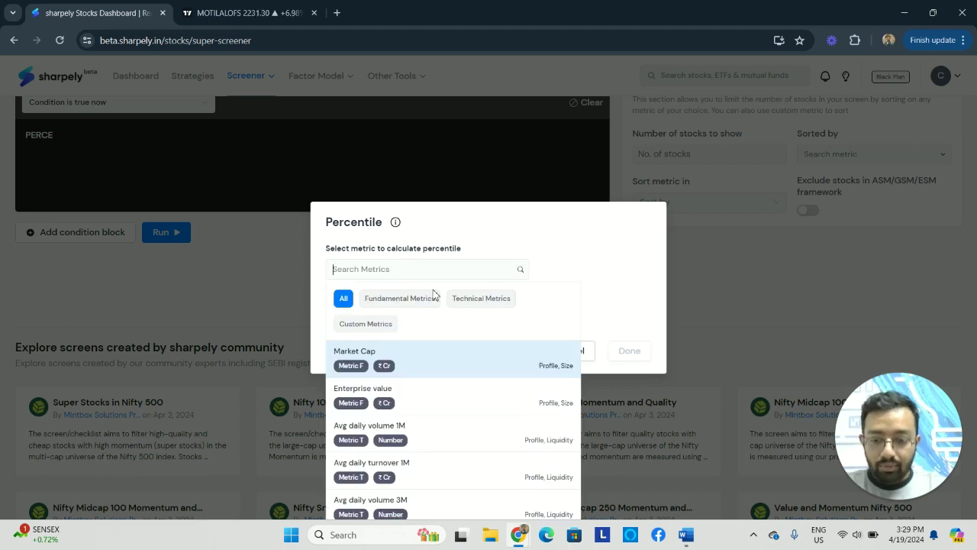
type("DI")
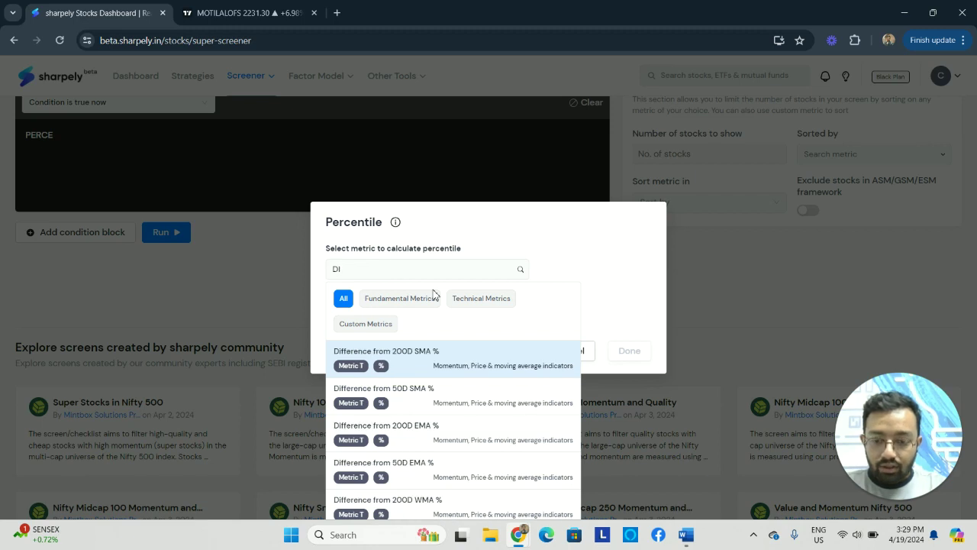
type("FF_FIFTY_EMA")
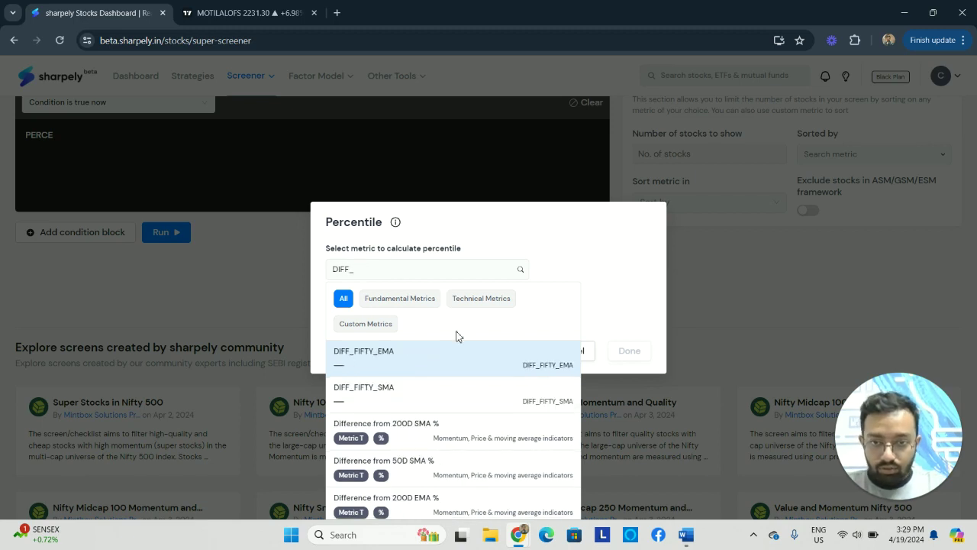
left_click(402, 368)
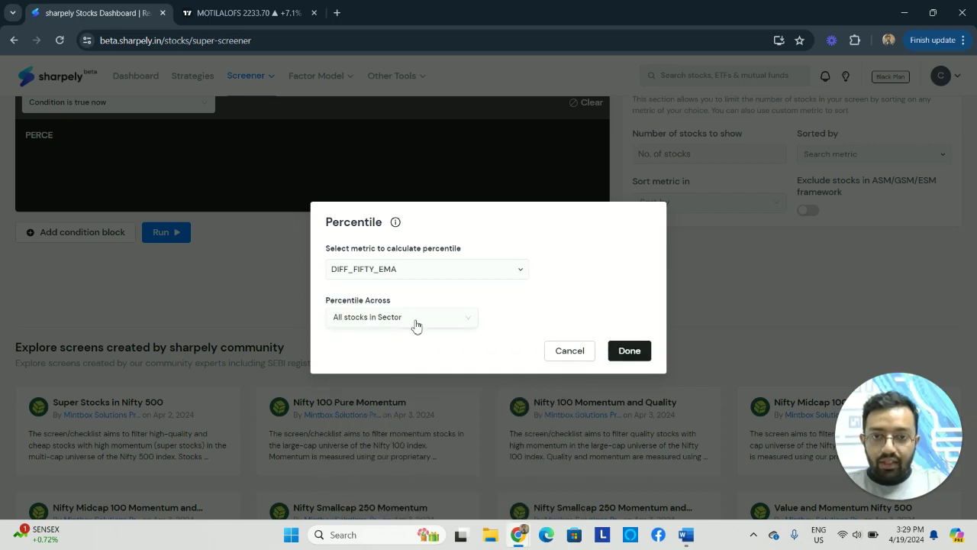
left_click(416, 324)
left_click(402, 441)
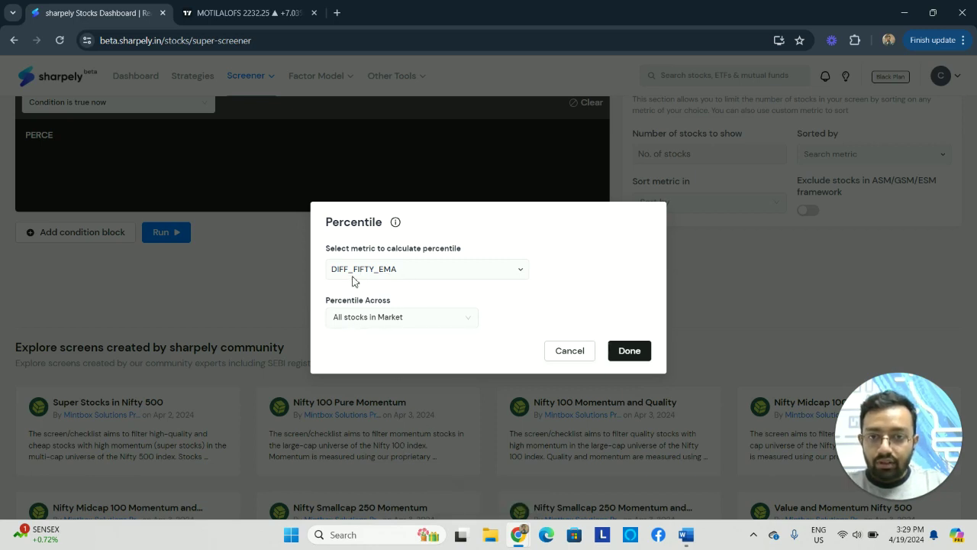
left_click(624, 356)
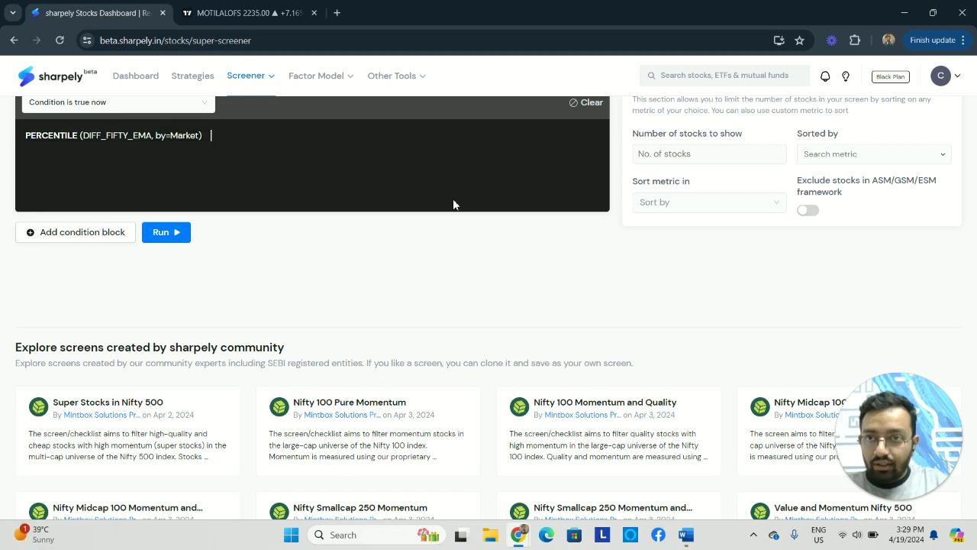
- Require the DIFF_FIFTY_EMA percentile to be greater than 80
type(">")
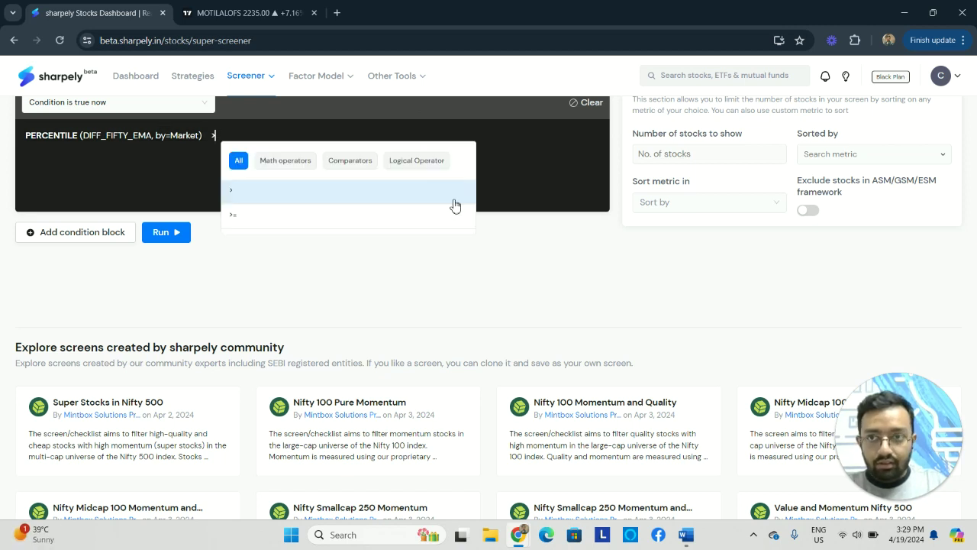
left_click(453, 200)
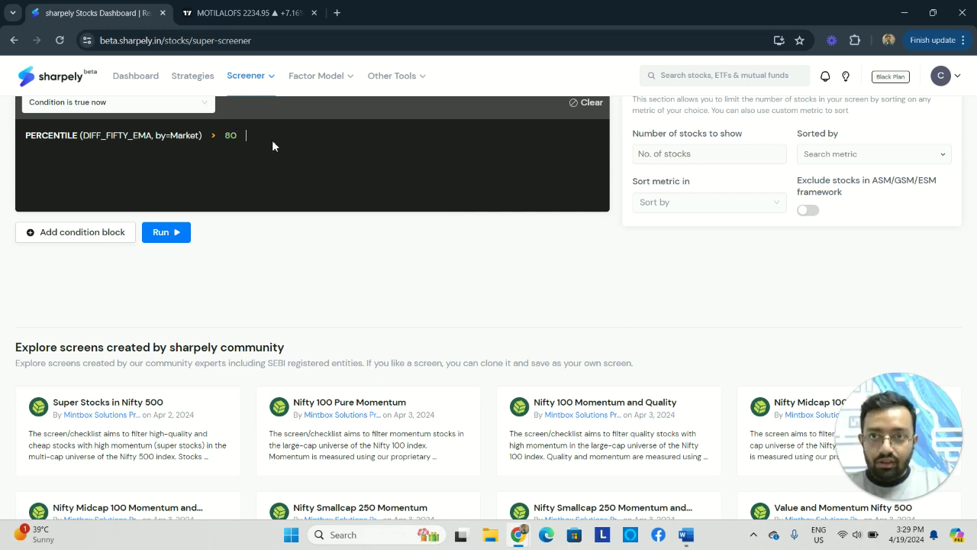
mouse_move(221, 137)
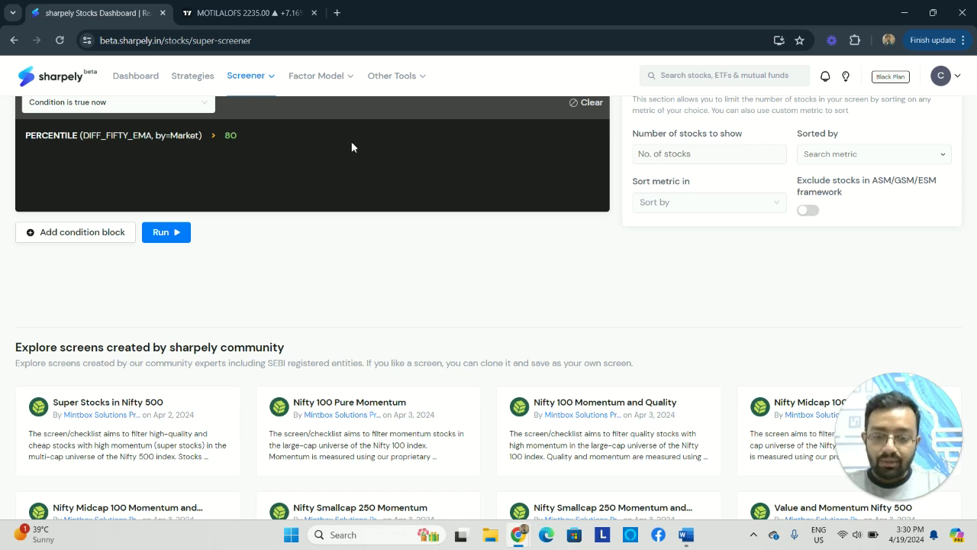
- Join a second condition to the query with AND, starting it with the Percentile function
type("AN")
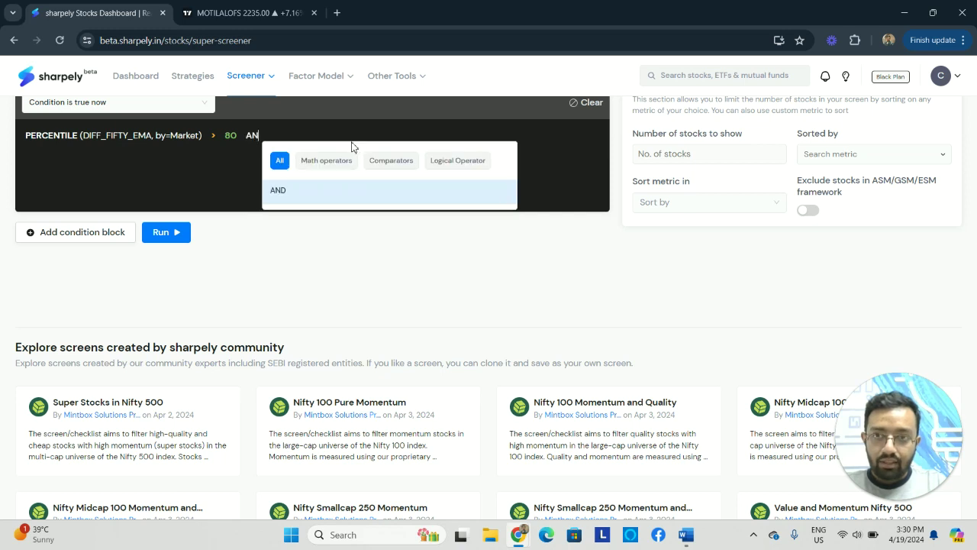
key("Return")
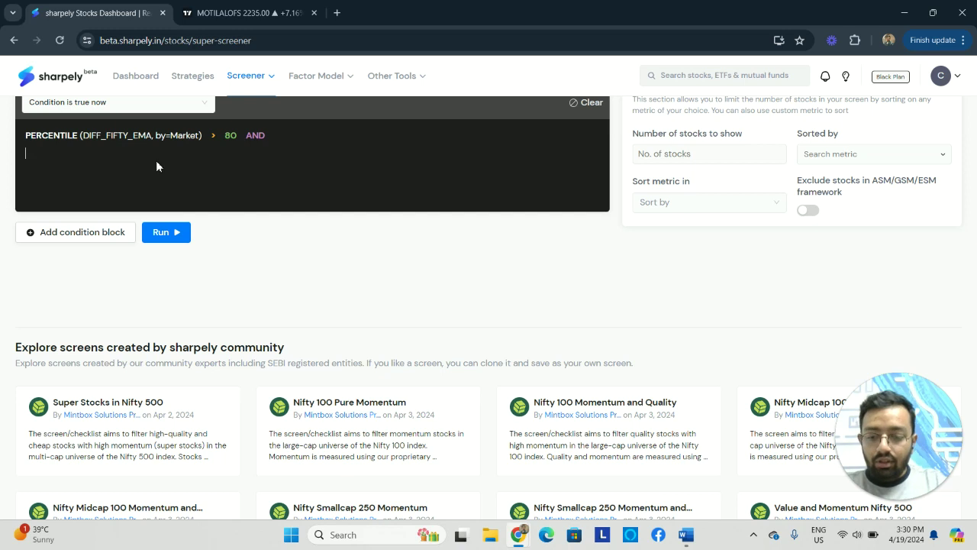
type("PERCE")
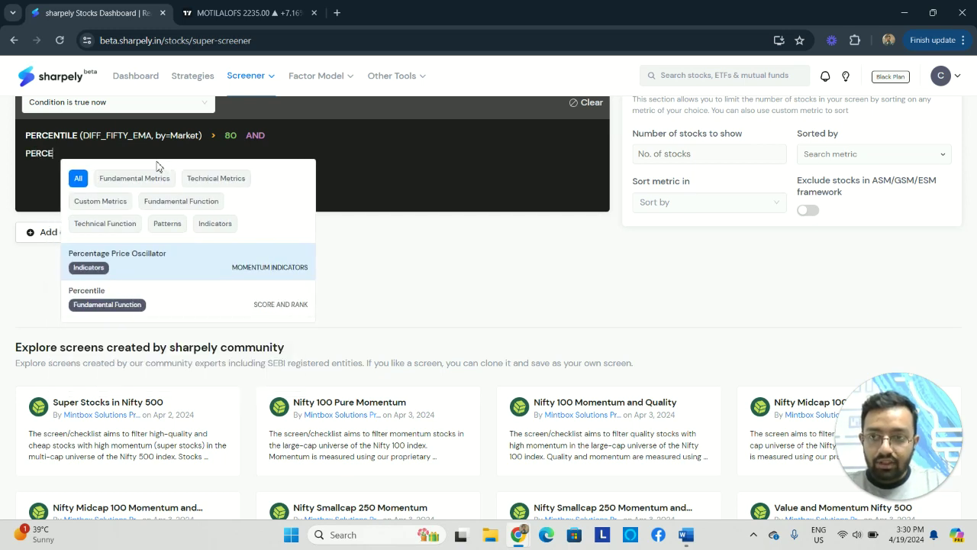
left_click(212, 303)
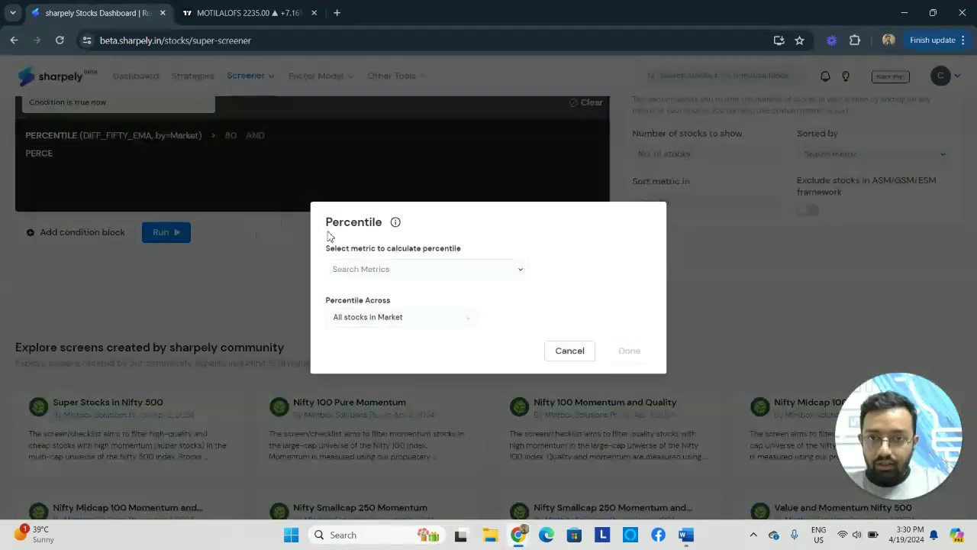
- Set the second Percentile function to rank DIFF_FIFTY_SMA across all stocks in Market
left_click(390, 268)
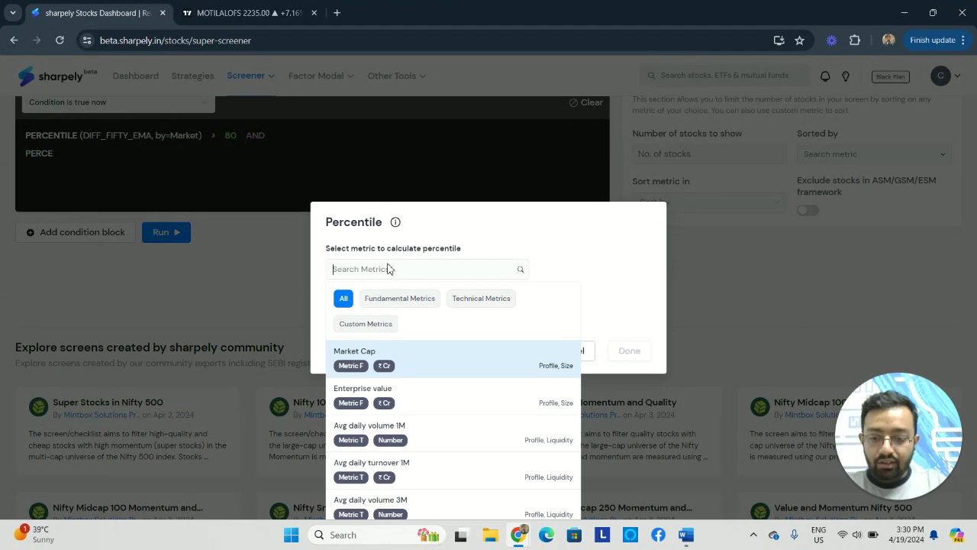
type("DIFF")
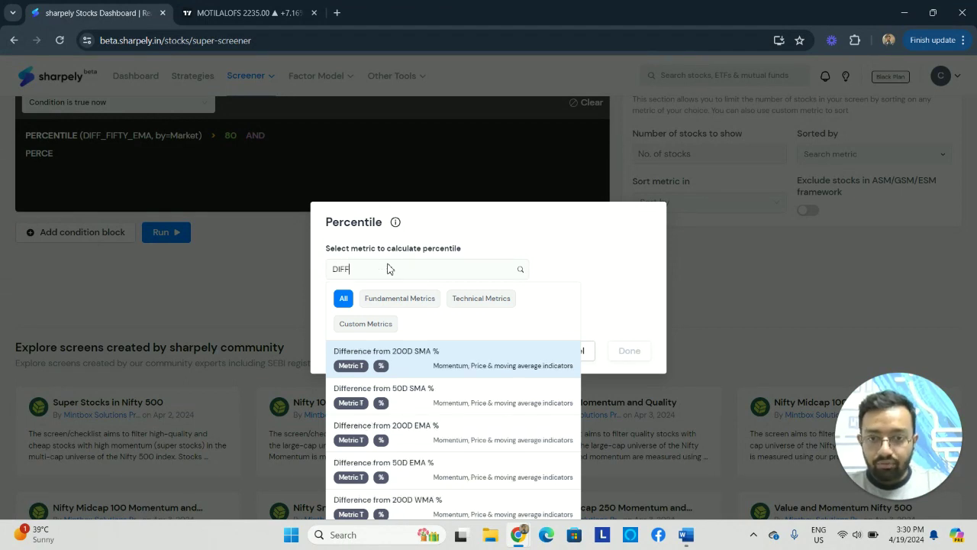
type("_")
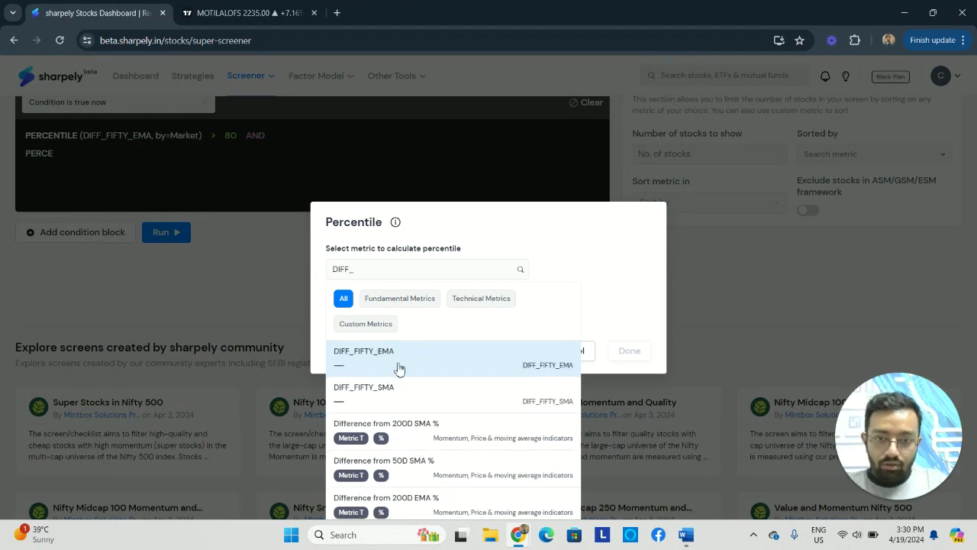
left_click(421, 398)
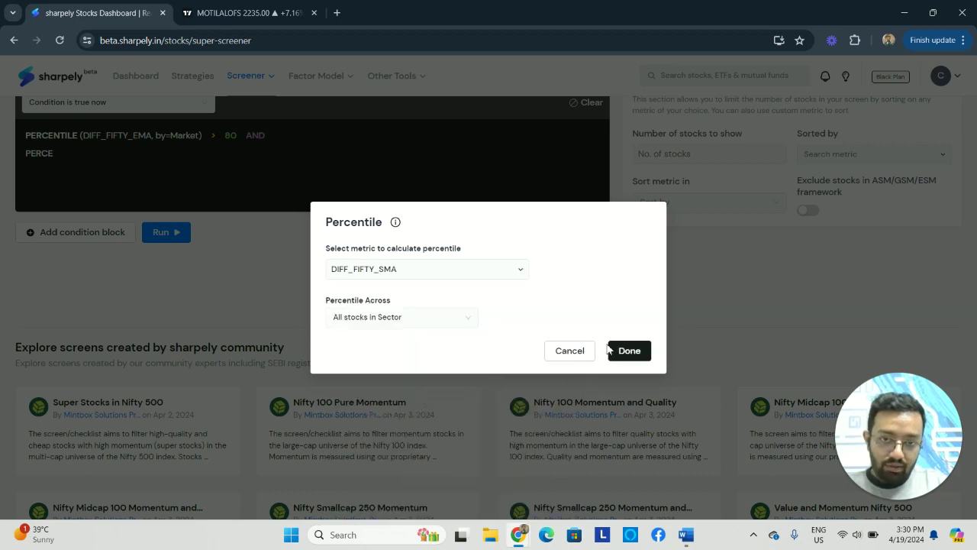
left_click(398, 327)
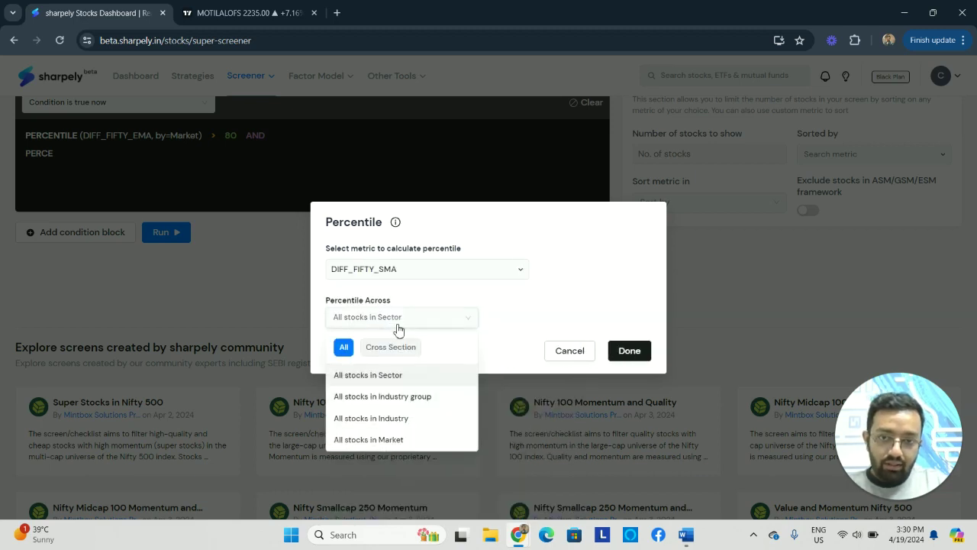
left_click(400, 441)
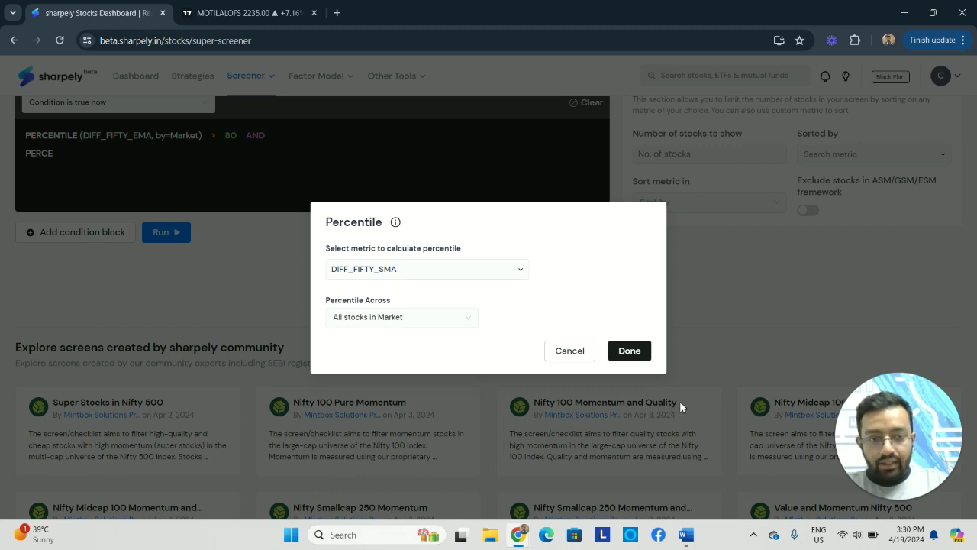
left_click(643, 358)
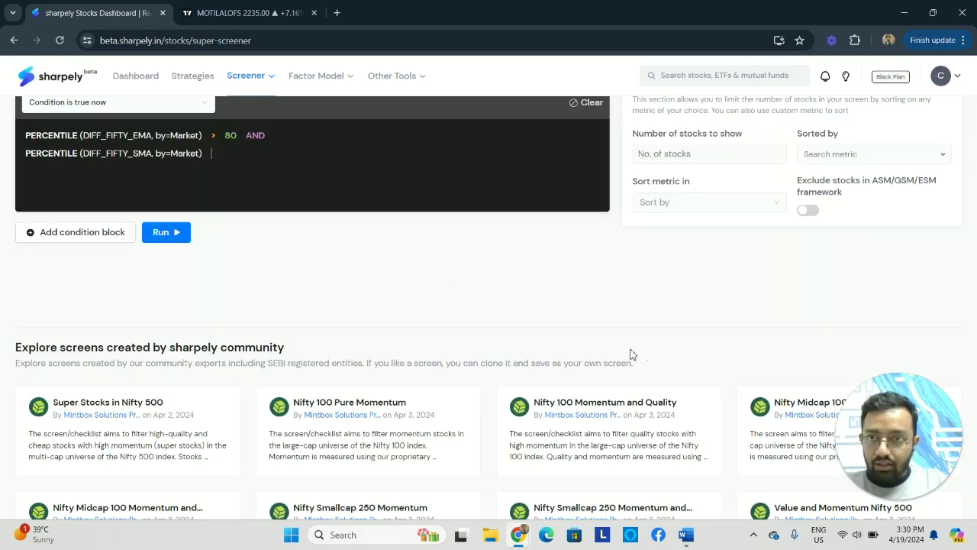
- Require the DIFF_FIFTY_SMA percentile to be greater than 80
type(">")
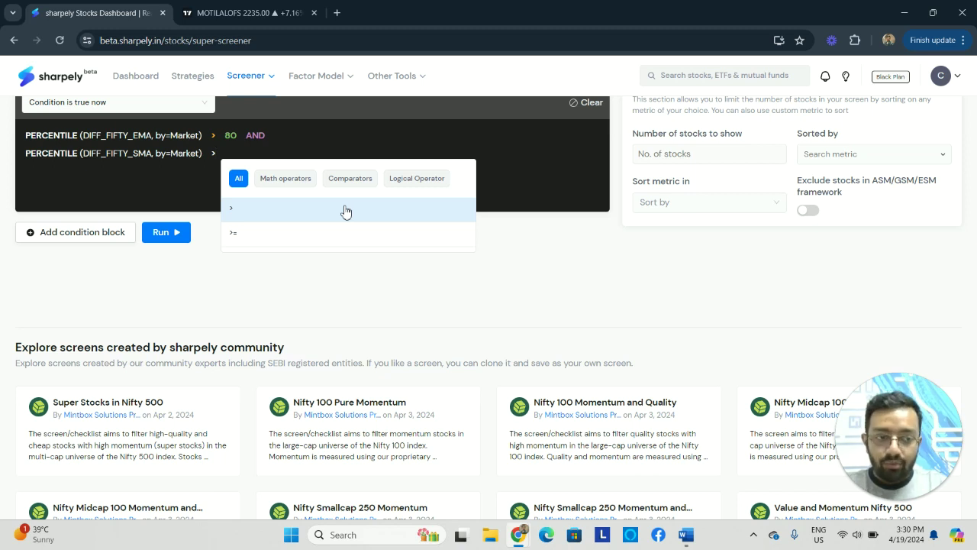
left_click(346, 211)
type("80")
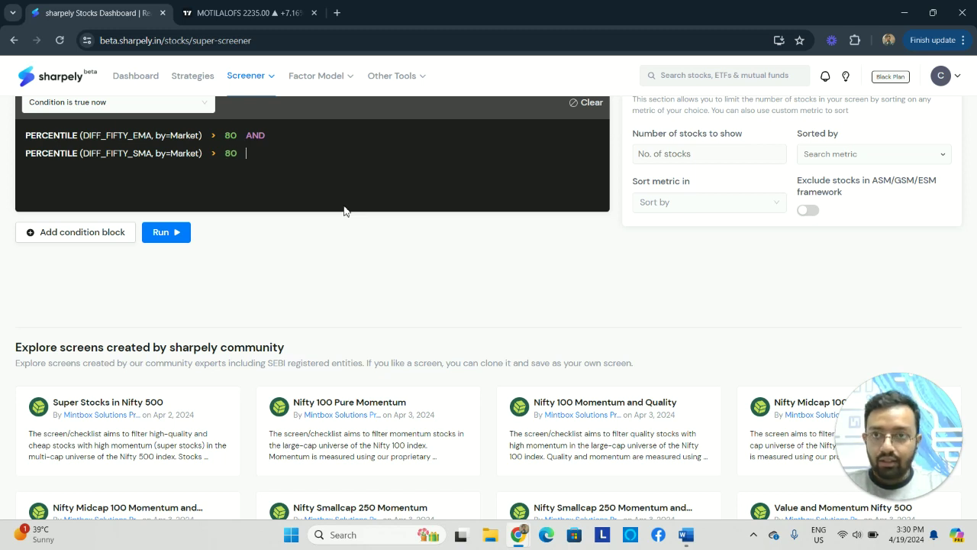
- Add an AND condition requiring ROE TTM to be greater than 15
type(" a")
left_click(343, 212)
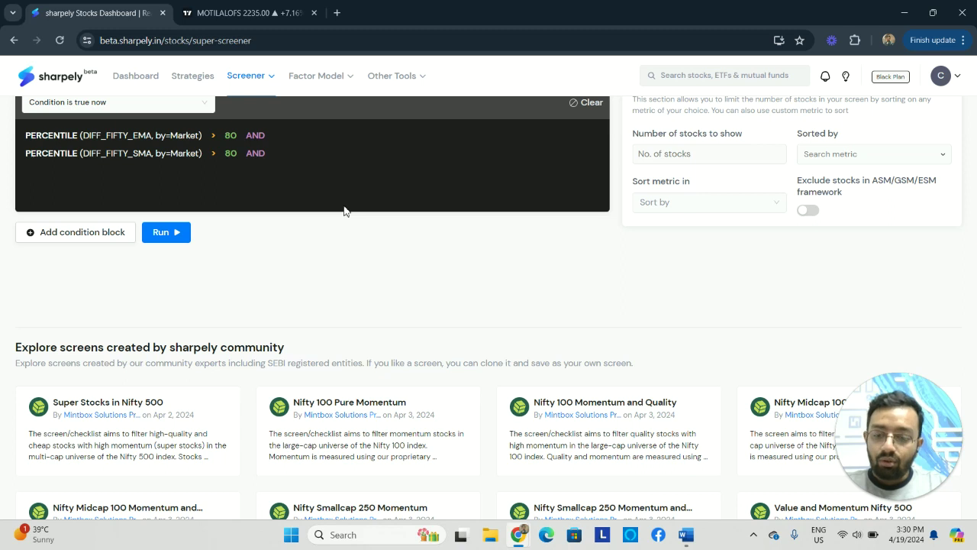
type("roe")
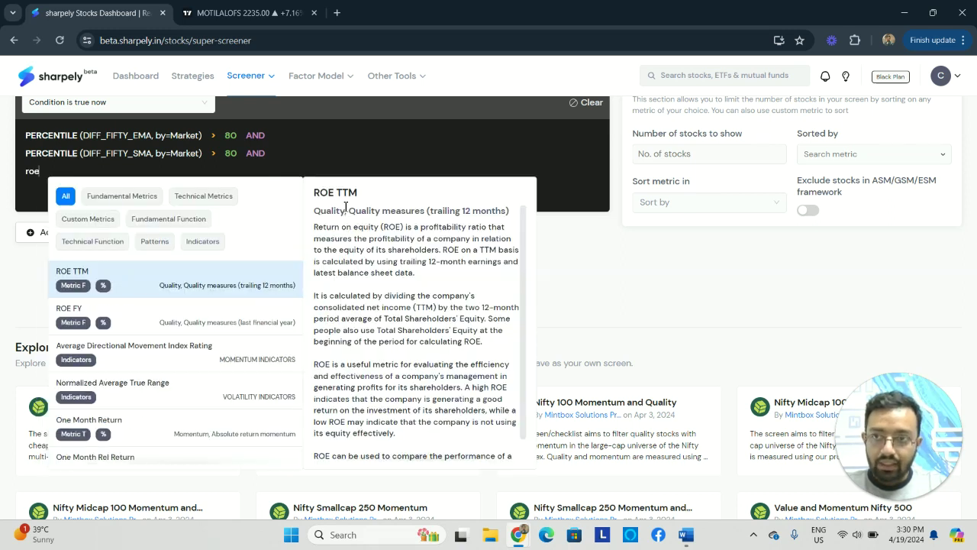
left_click(146, 281)
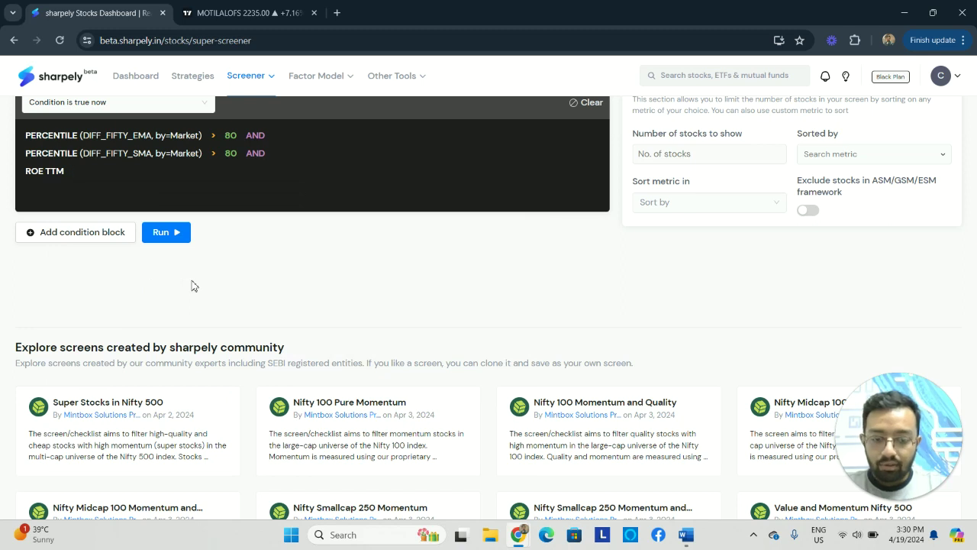
type("> 15")
key("Return")
- Add an AND condition requiring ROCE TTM to be greater than 15
type("AND")
key("Return")
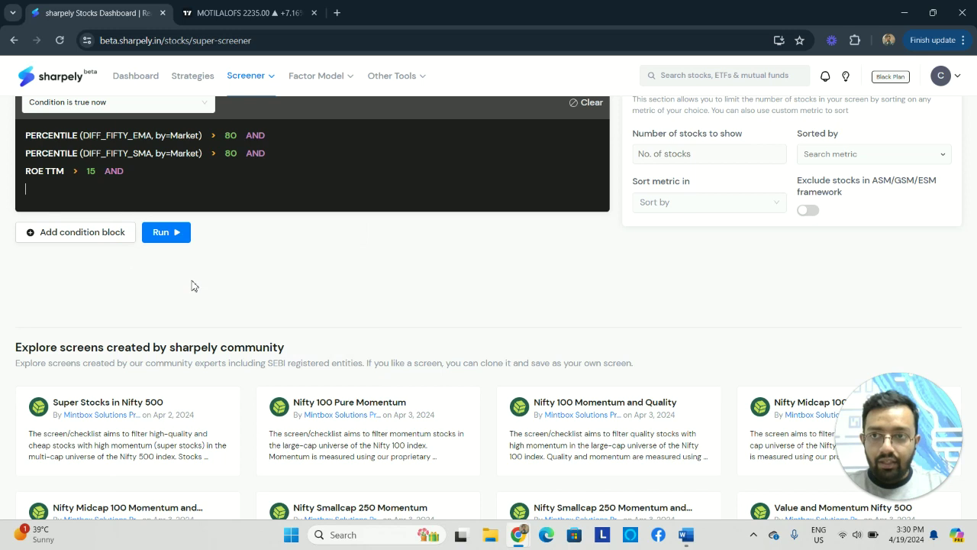
type("roce")
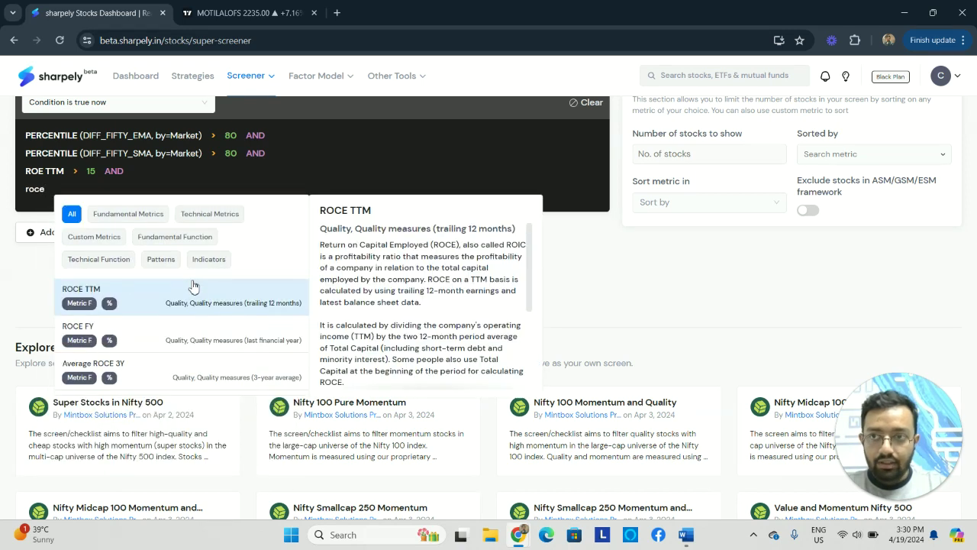
left_click(172, 297)
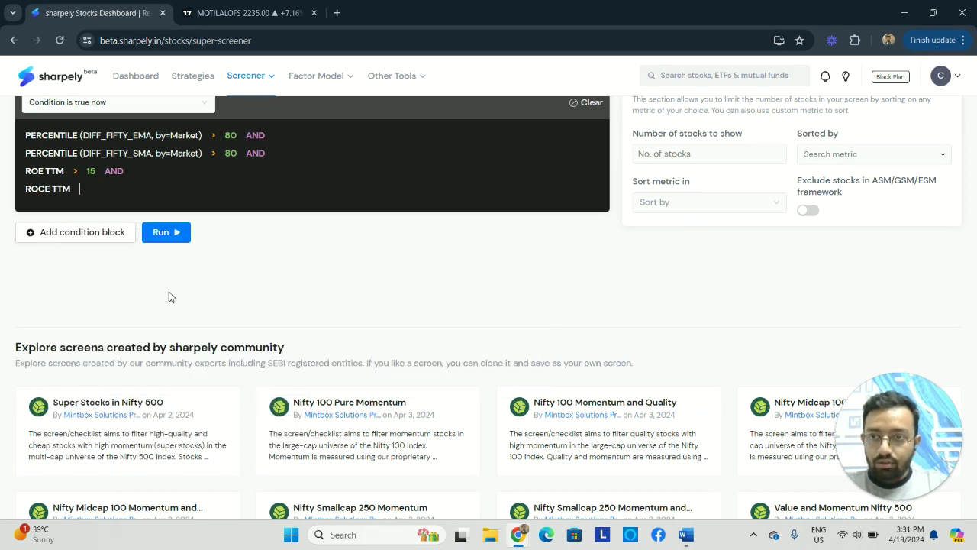
type(">")
key("Return")
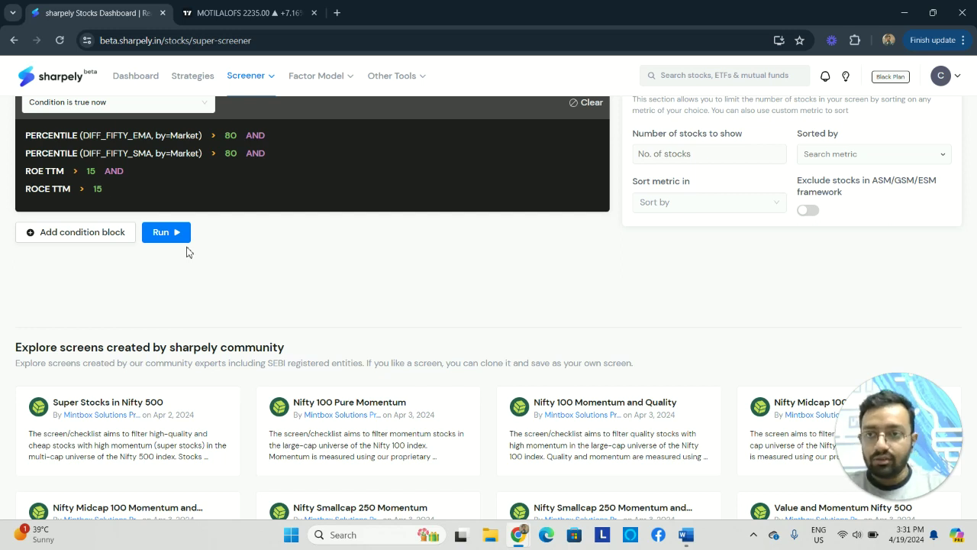
- Add an AND condition requiring PE Ratio to be less than 40, reading the metric's description before choosing it
key("Return")
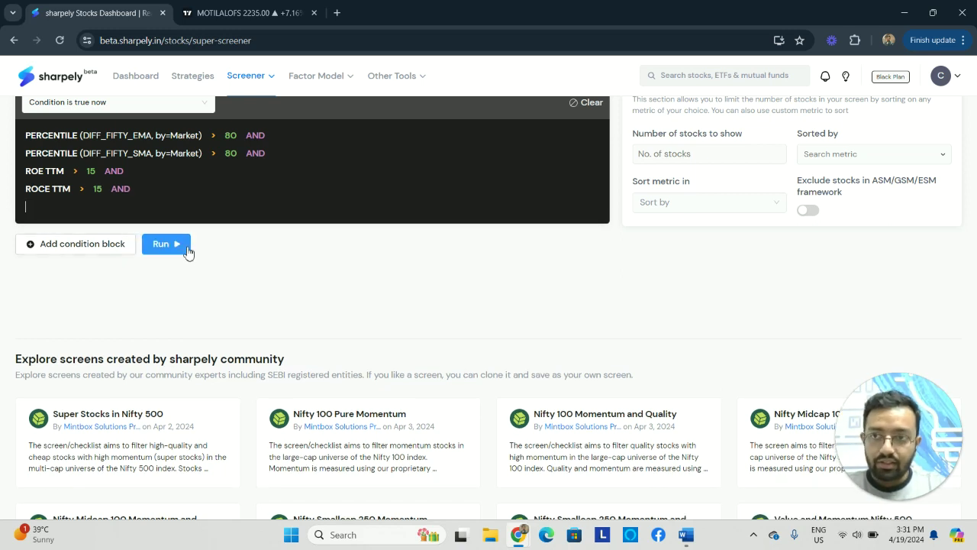
type("PE RA")
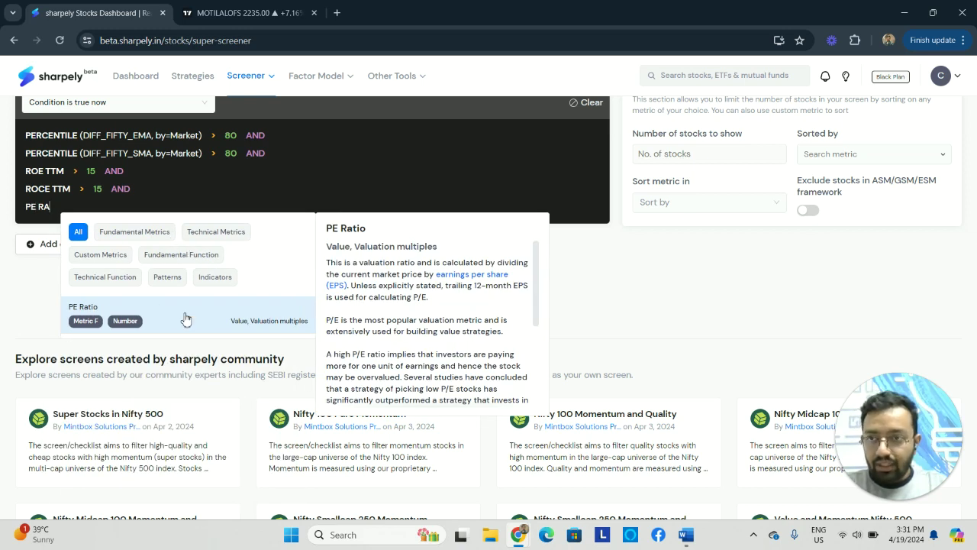
scroll(404, 239, "down", 5)
scroll(434, 304, "up", 2)
scroll(442, 388, "down", 2)
scroll(450, 355, "up", 1)
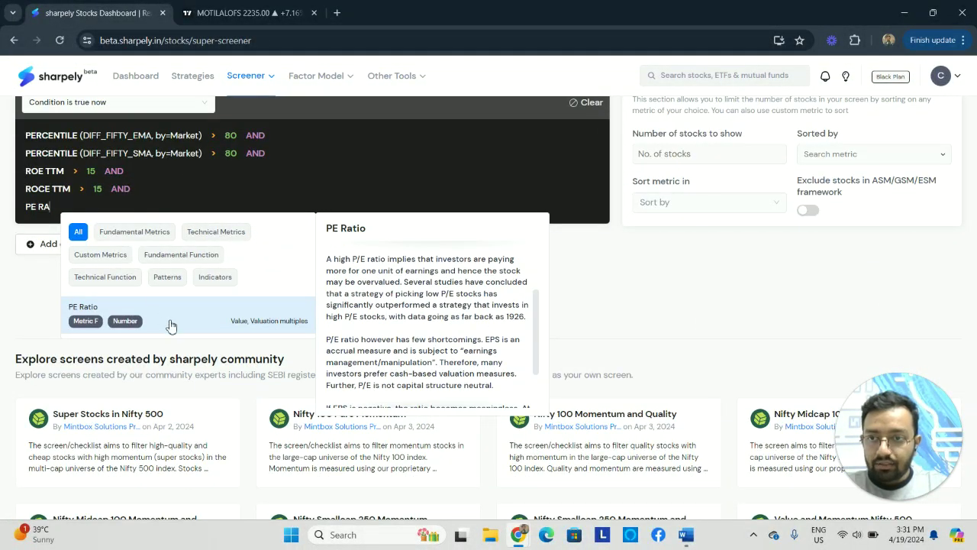
left_click(205, 322)
type("<40")
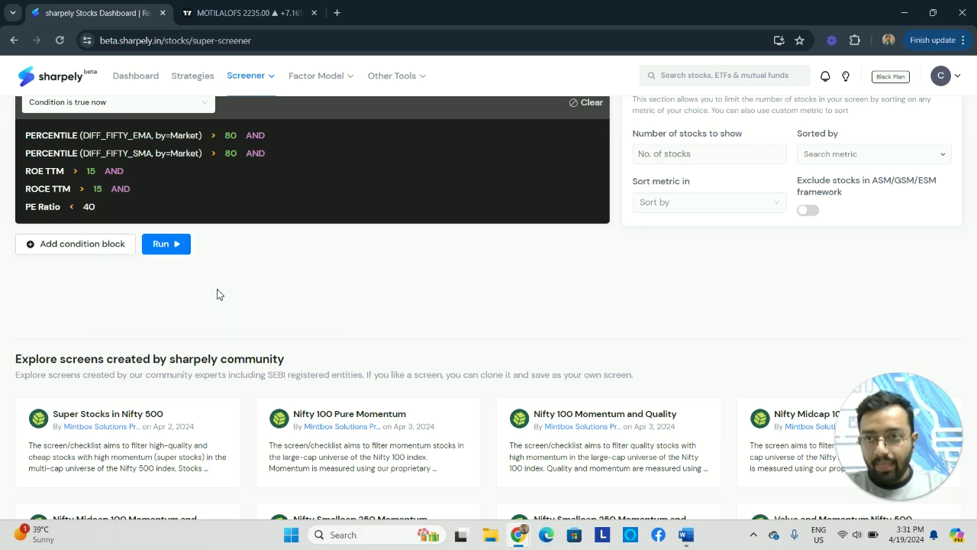
key("Escape")
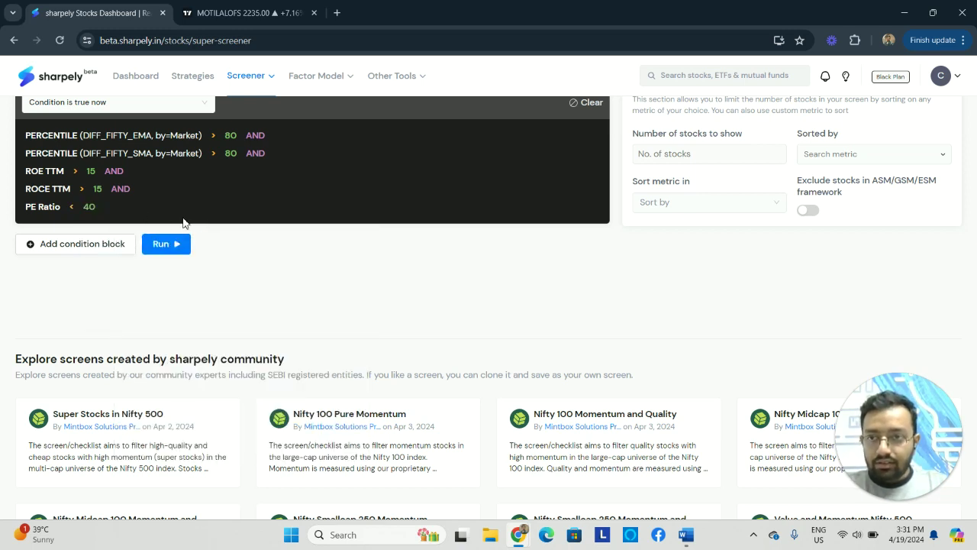
- Review the five combined conditions and run the screen
scroll(397, 185, "up", 2)
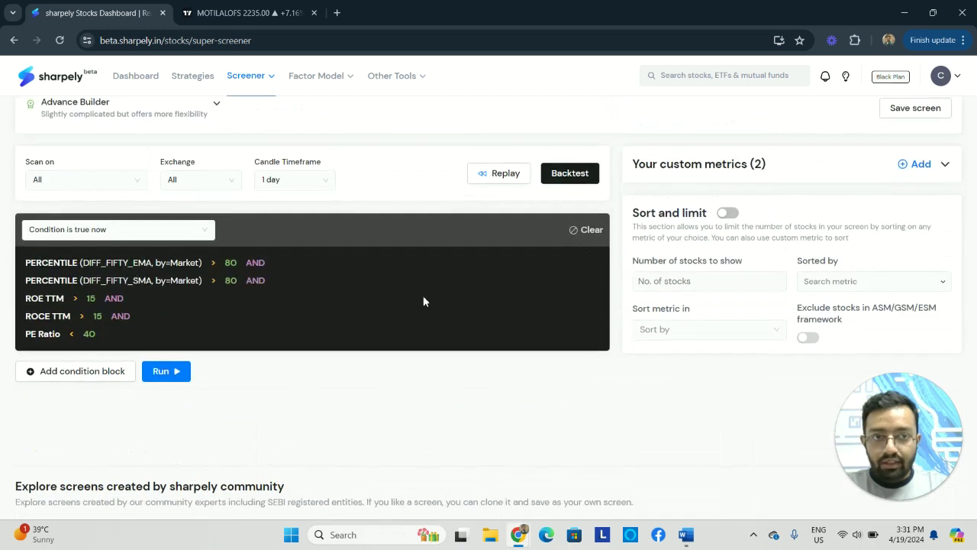
scroll(273, 309, "down", 2)
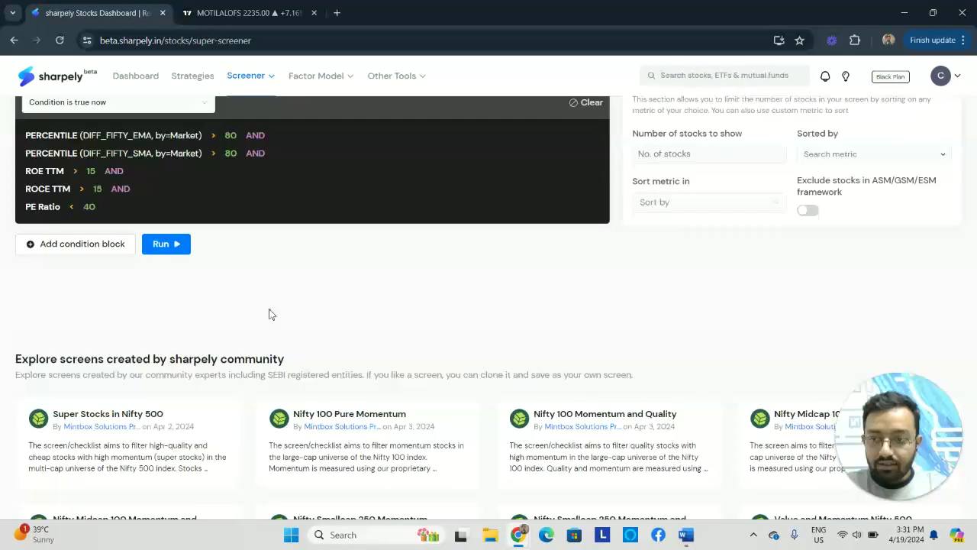
scroll(303, 221, "up", 1)
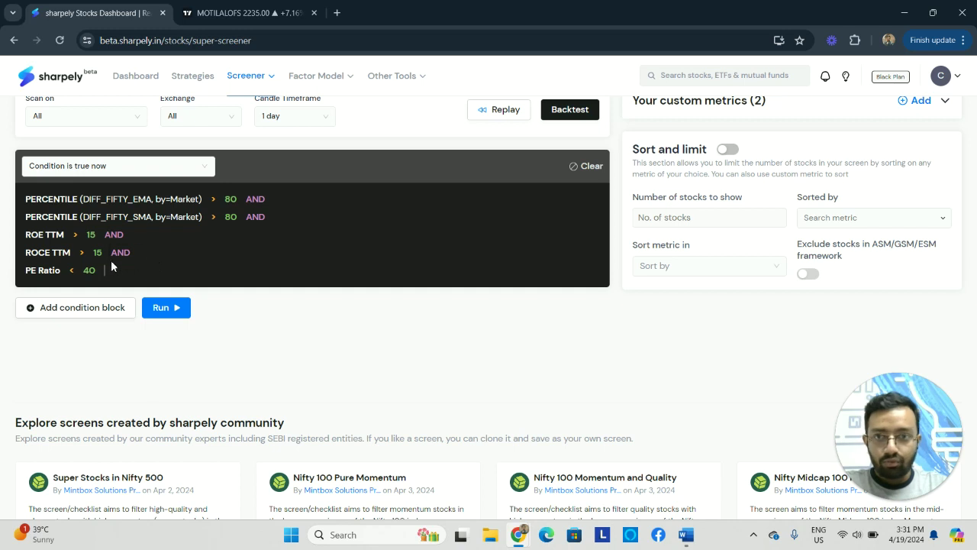
left_click(178, 310)
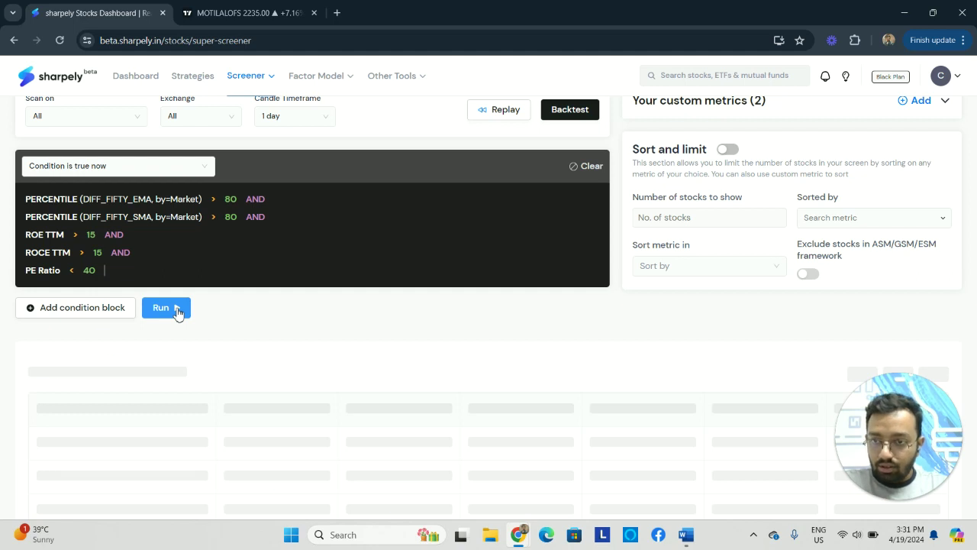
- Examine the list of qualifying stocks and their PE, ROCE, ROE and custom metric values against the query conditions
scroll(284, 264, "down", 1)
scroll(279, 268, "up", 1)
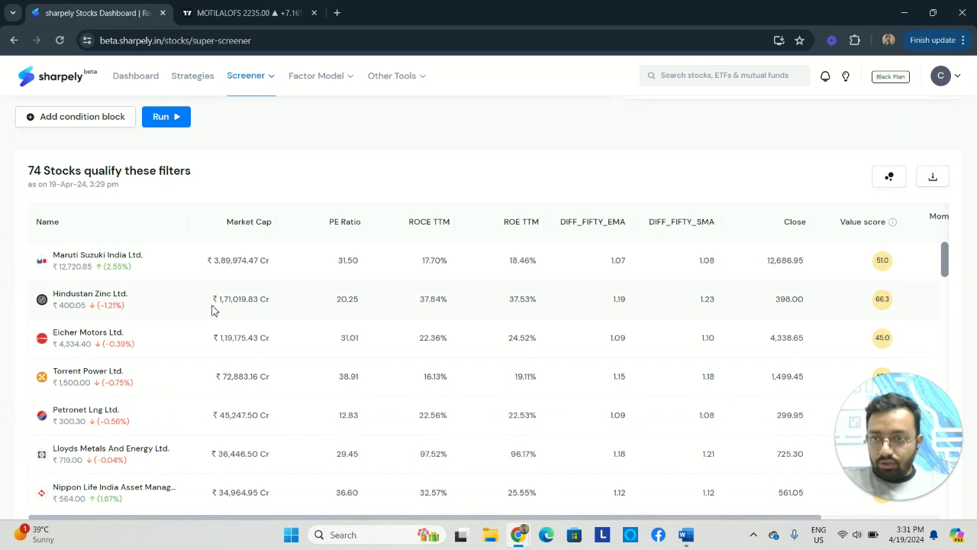
scroll(212, 308, "up", 2)
scroll(129, 403, "down", 1)
scroll(127, 406, "up", 2)
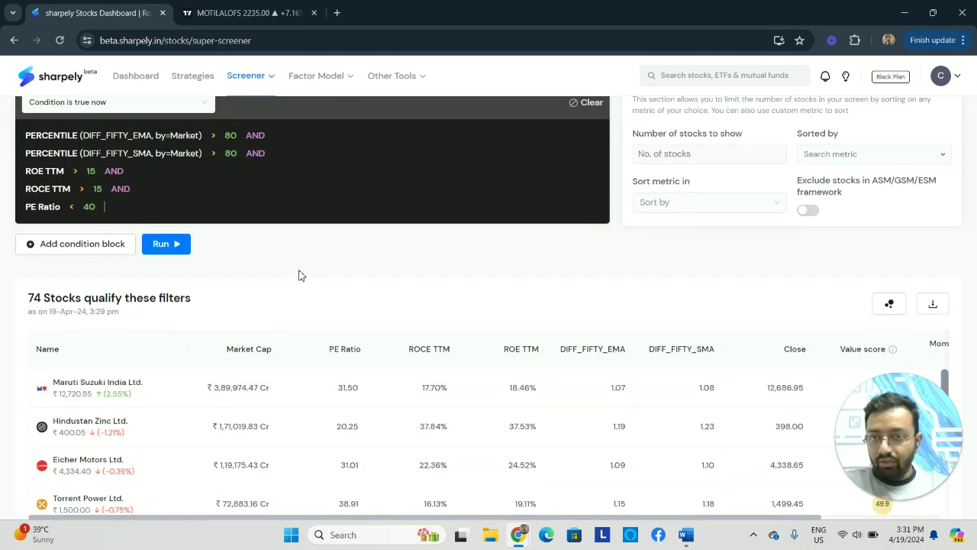
scroll(159, 385, "down", 1)
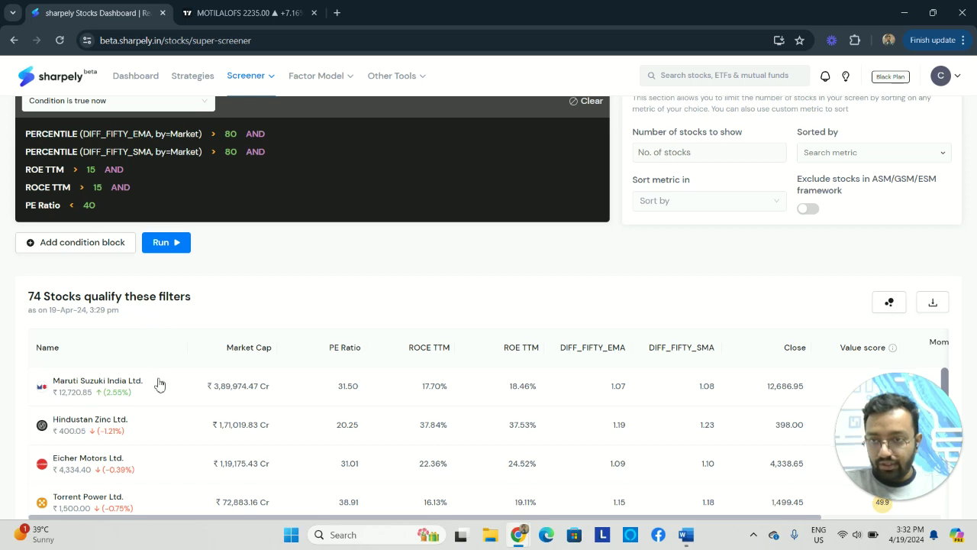
scroll(191, 347, "down", 1)
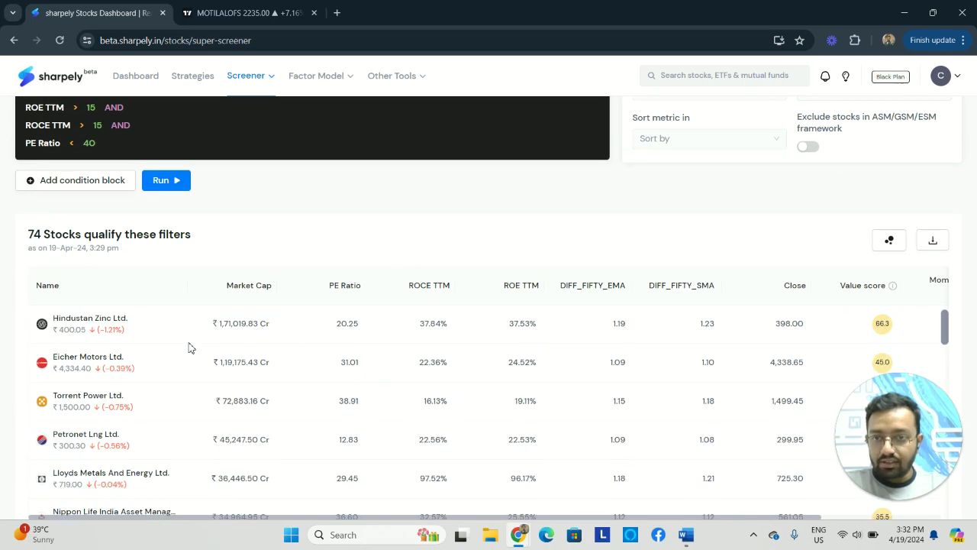
scroll(191, 347, "down", 5)
scroll(603, 190, "down", 1)
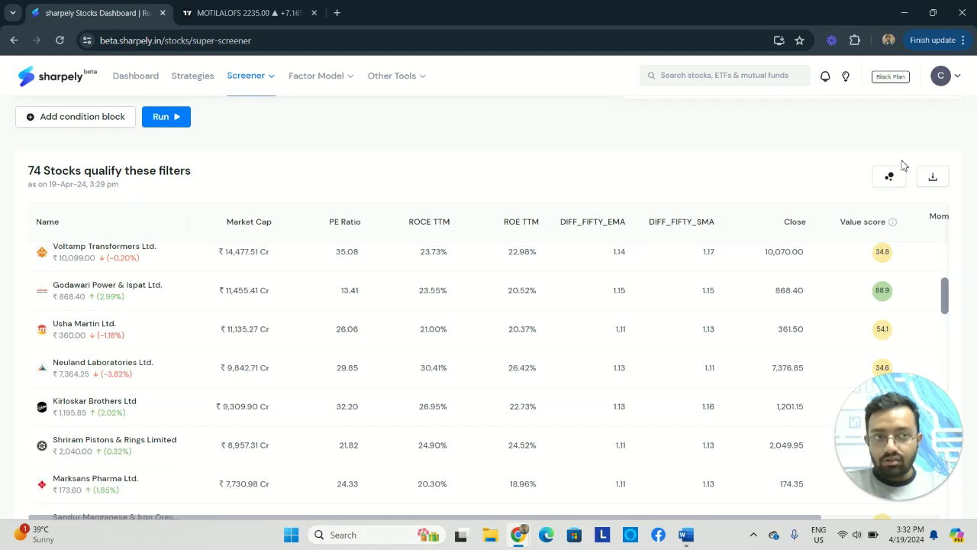
scroll(809, 202, "up", 2)
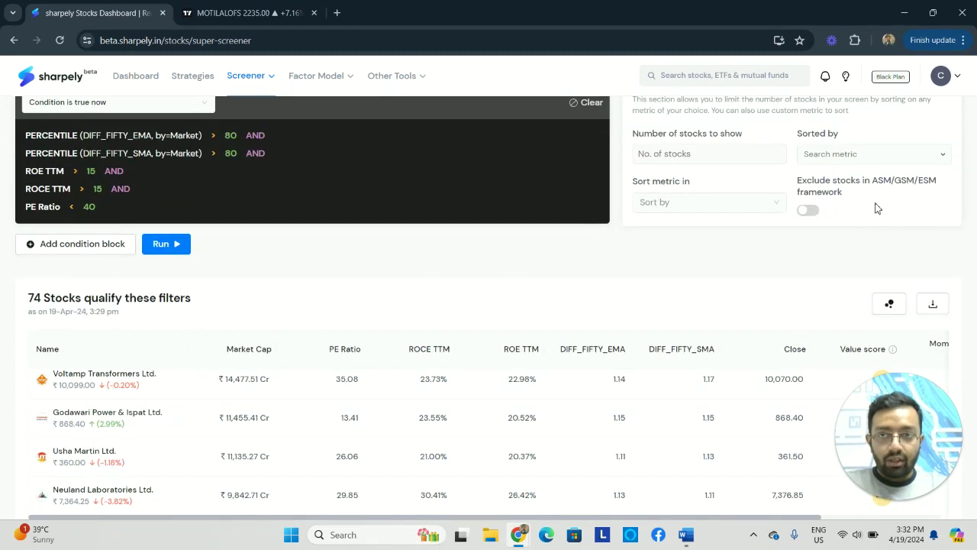
- View the Factor Map of the qualifying stocks as Quality v/s Value and Momentum v/s Value, and close it
scroll(663, 248, "up", 2)
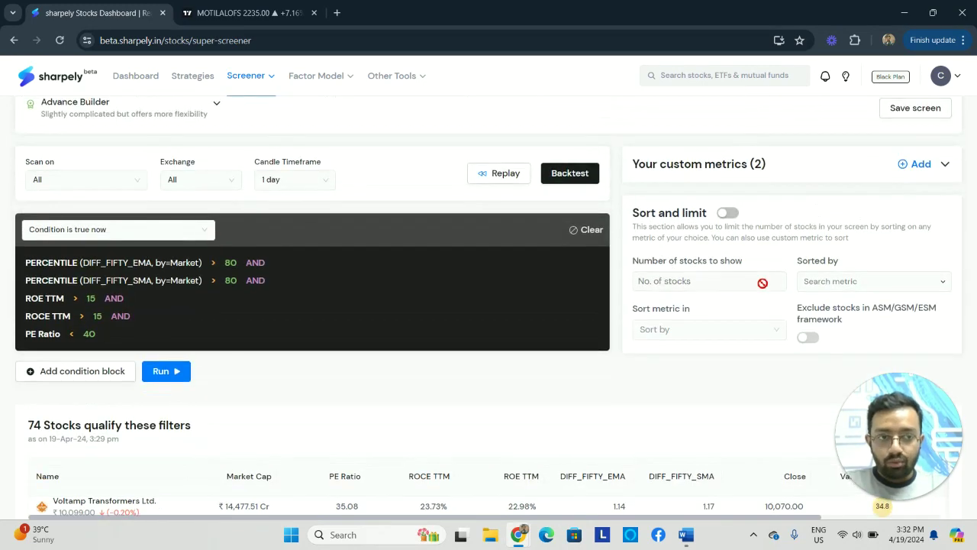
scroll(763, 283, "down", 1)
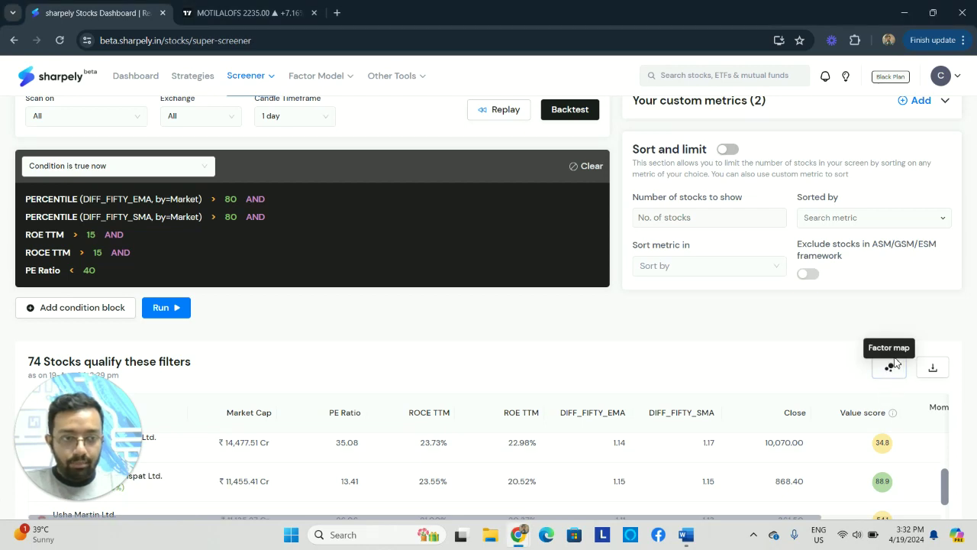
scroll(898, 364, "down", 3)
left_click(888, 190)
key("Escape")
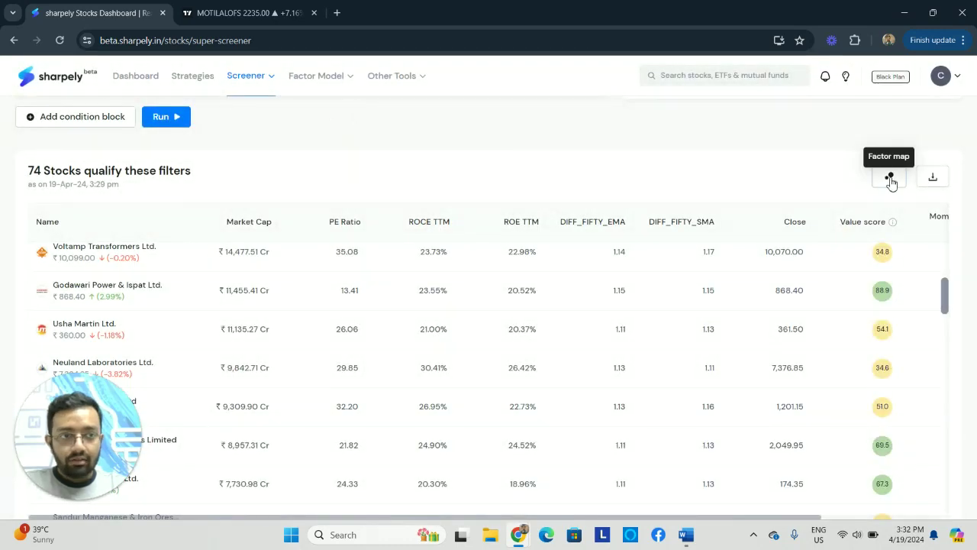
left_click(890, 180)
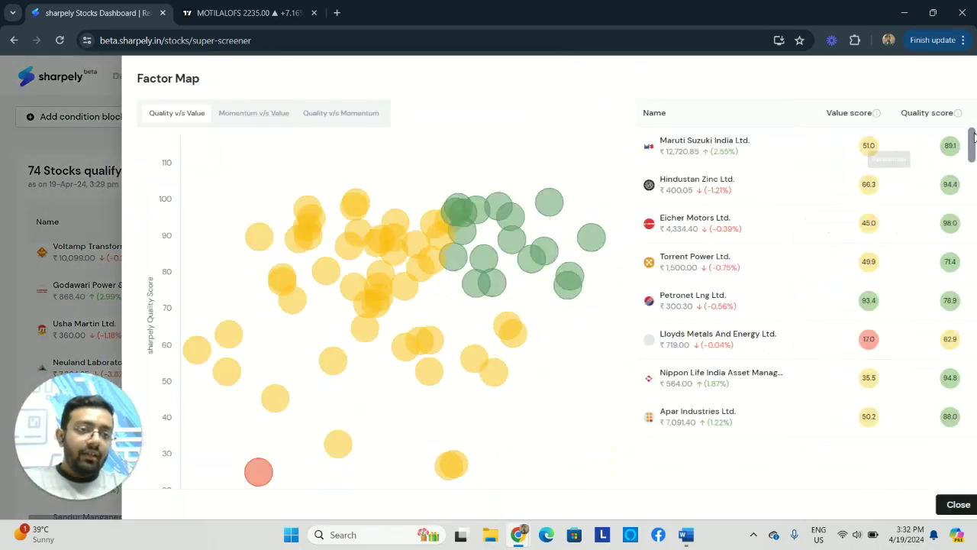
left_click(246, 115)
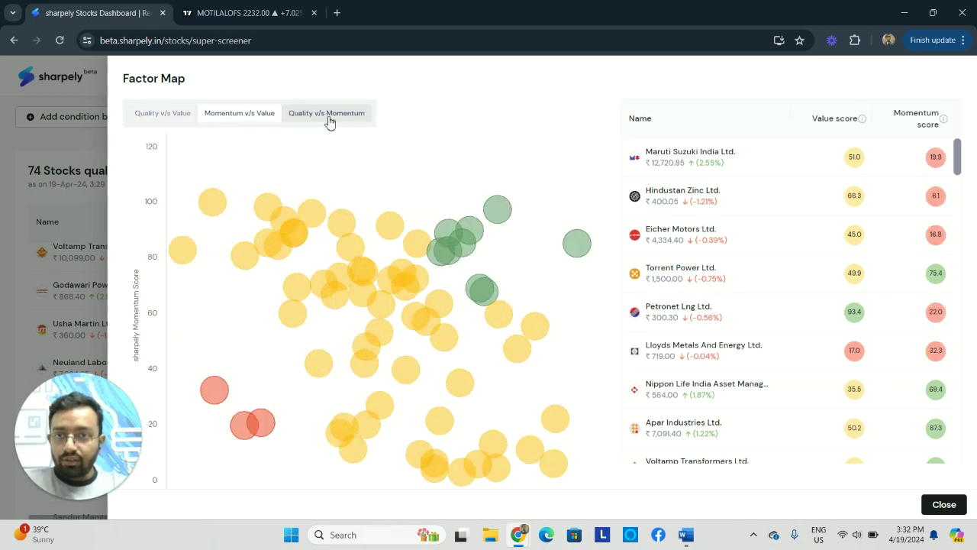
left_click(947, 506)
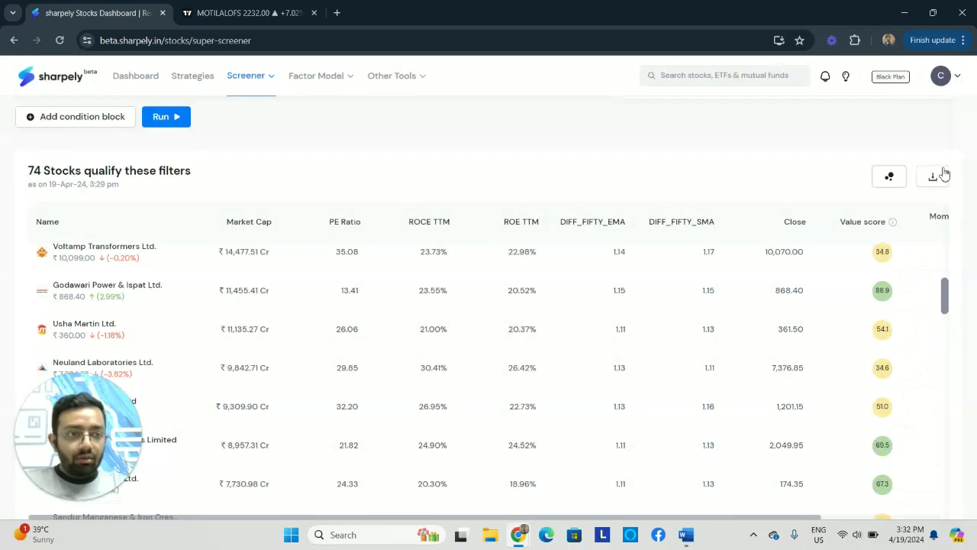
- Show the download formats available for the results and look through the list of qualifying stocks
left_click(942, 177)
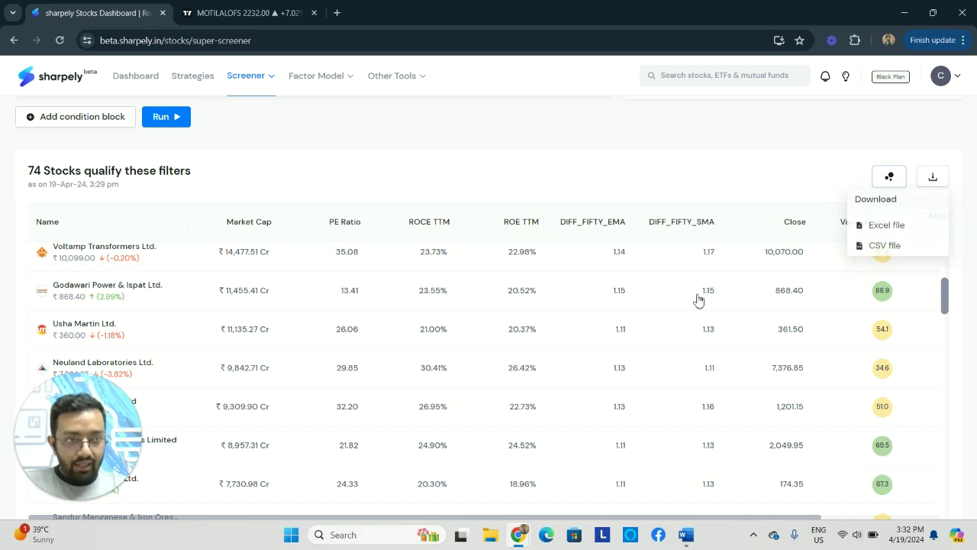
scroll(687, 313, "down", 2)
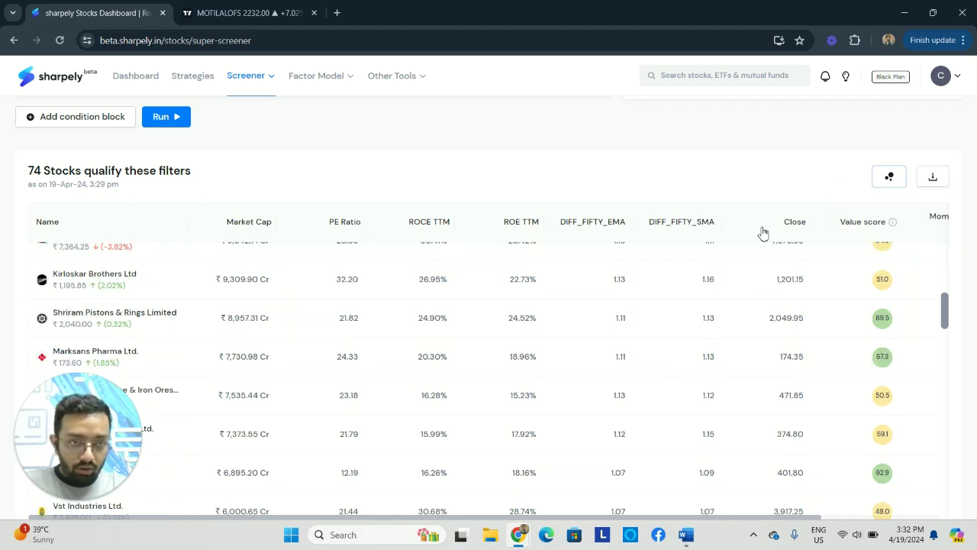
scroll(623, 286, "down", 1)
scroll(642, 306, "down", 2)
scroll(672, 332, "up", 5)
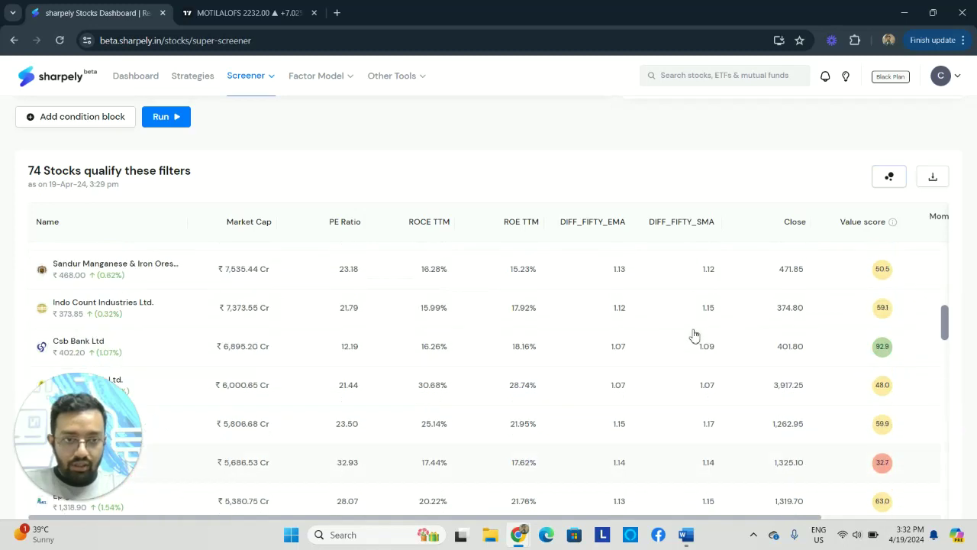
scroll(641, 306, "up", 4)
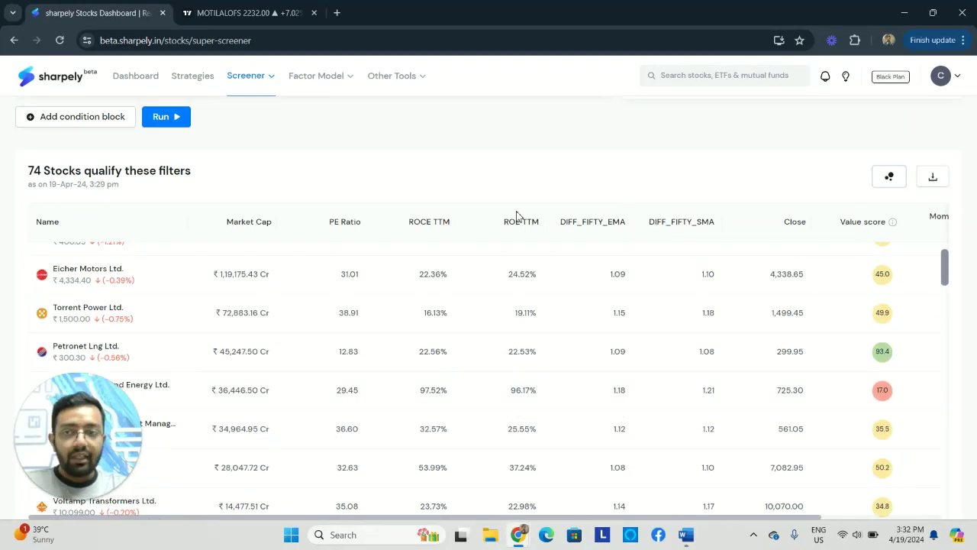
scroll(504, 229, "up", 2)
scroll(496, 305, "down", 1)
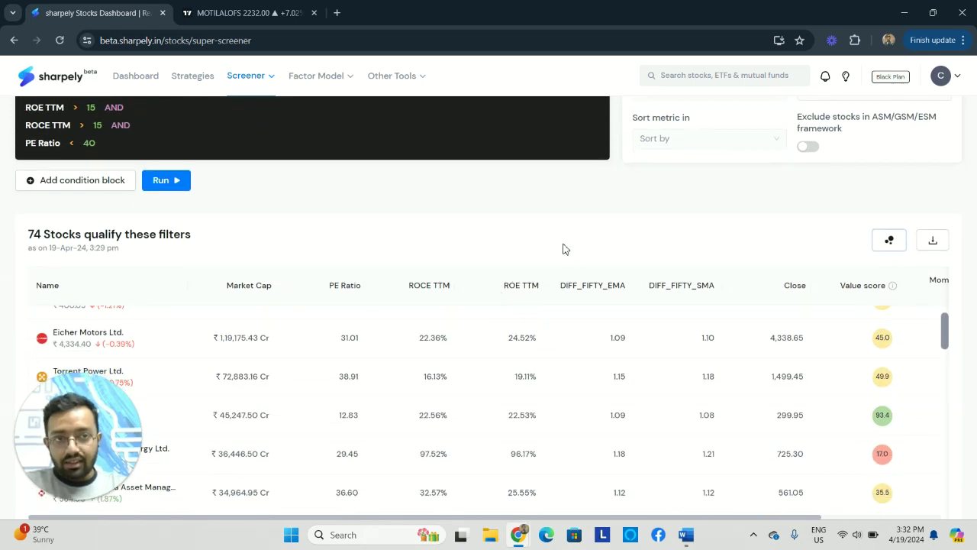
- Turn on Sort and limit and set the number of stocks to show to 20
scroll(563, 247, "up", 3)
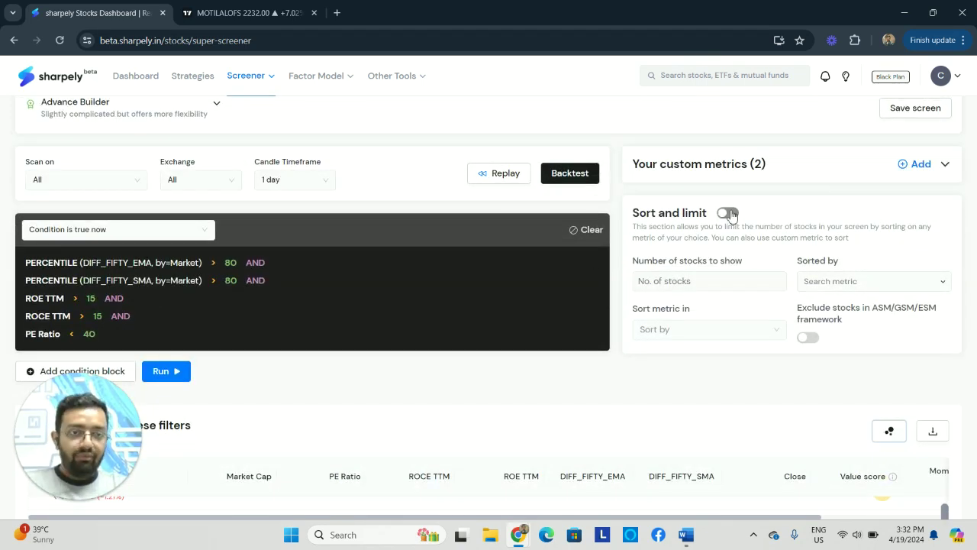
left_click(718, 281)
left_click(719, 281)
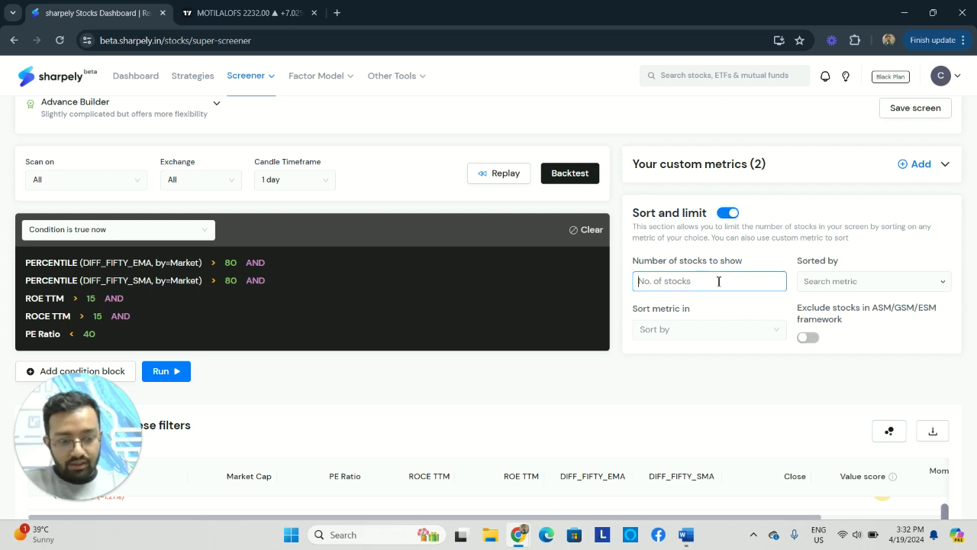
type("20")
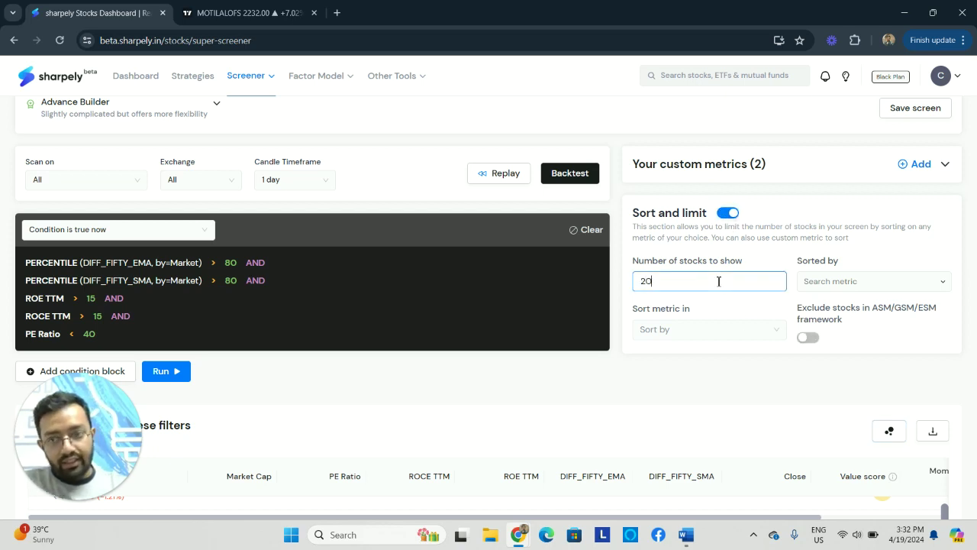
- Sort the screen by Return 1Y - 1M in descending order and run it
left_click(855, 287)
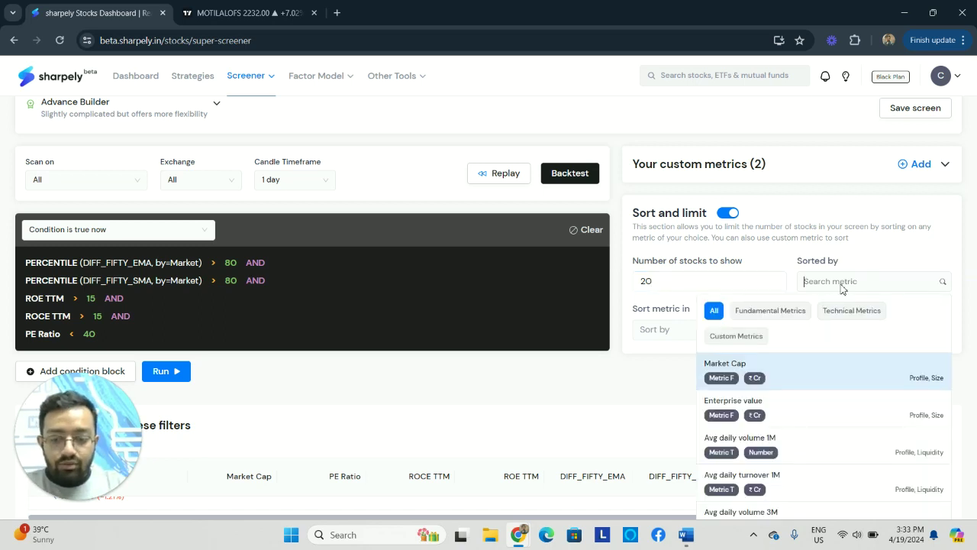
type("RELA")
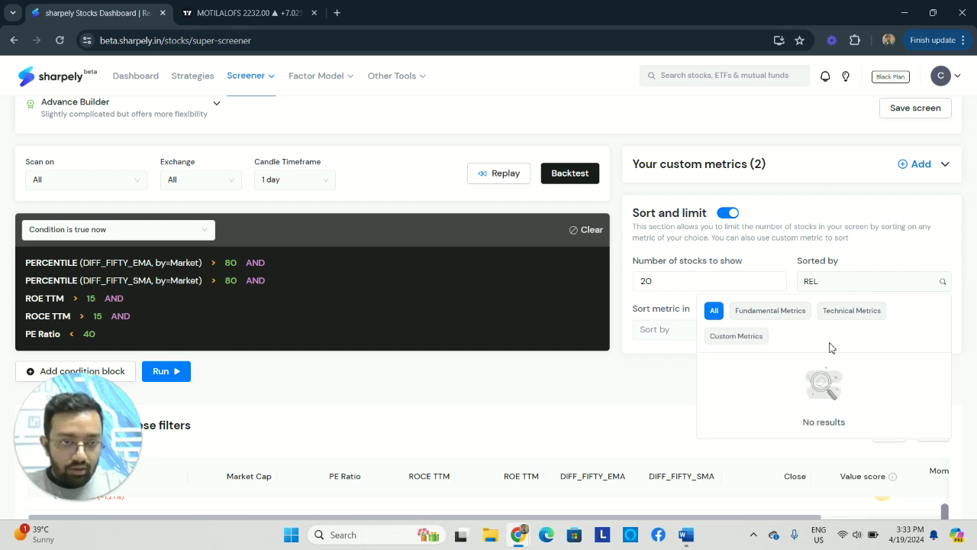
key("BackSpace")
key("BackSpace")
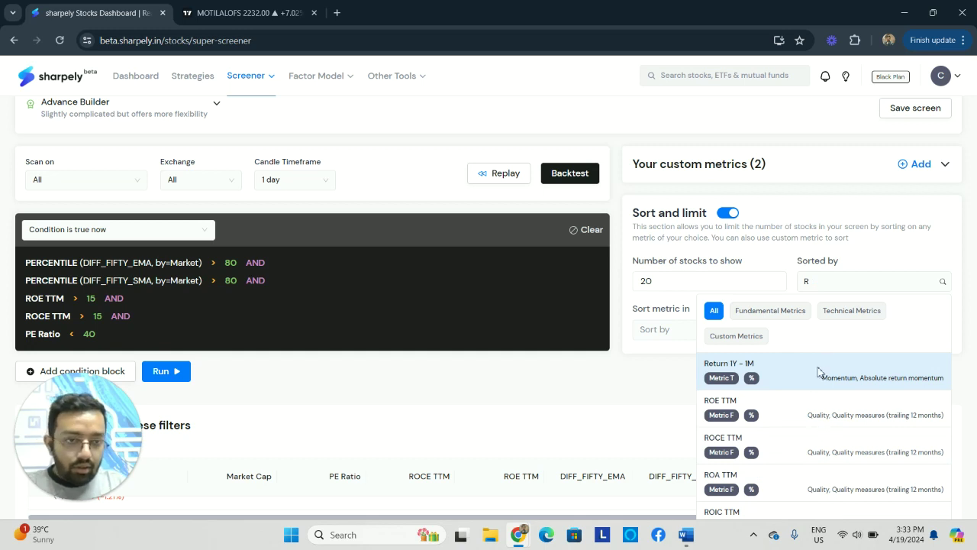
scroll(864, 338, "down", 2)
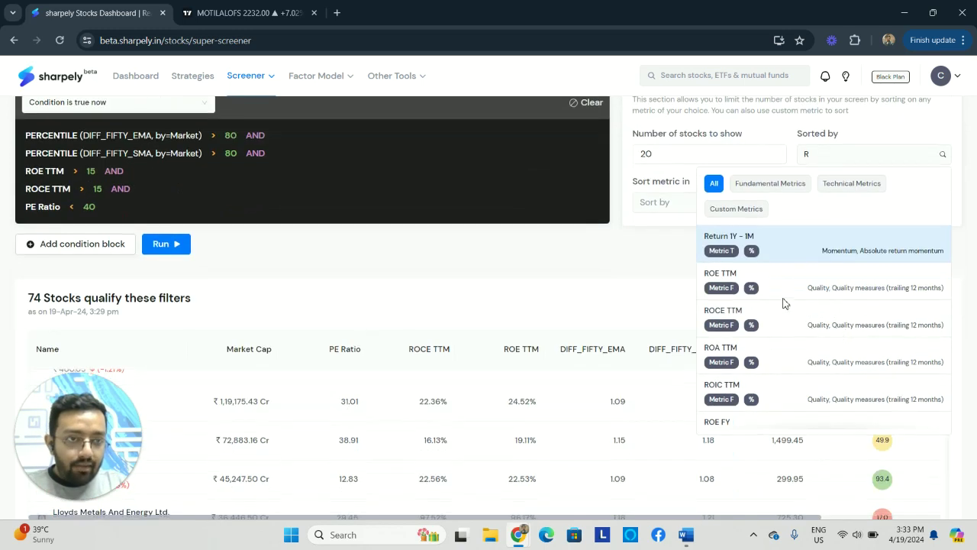
type("ETURN")
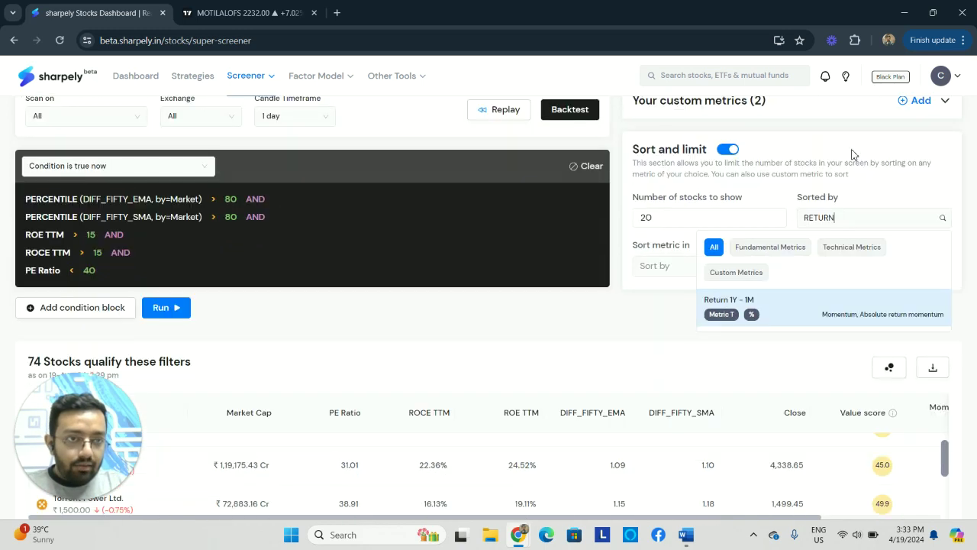
left_click(795, 309)
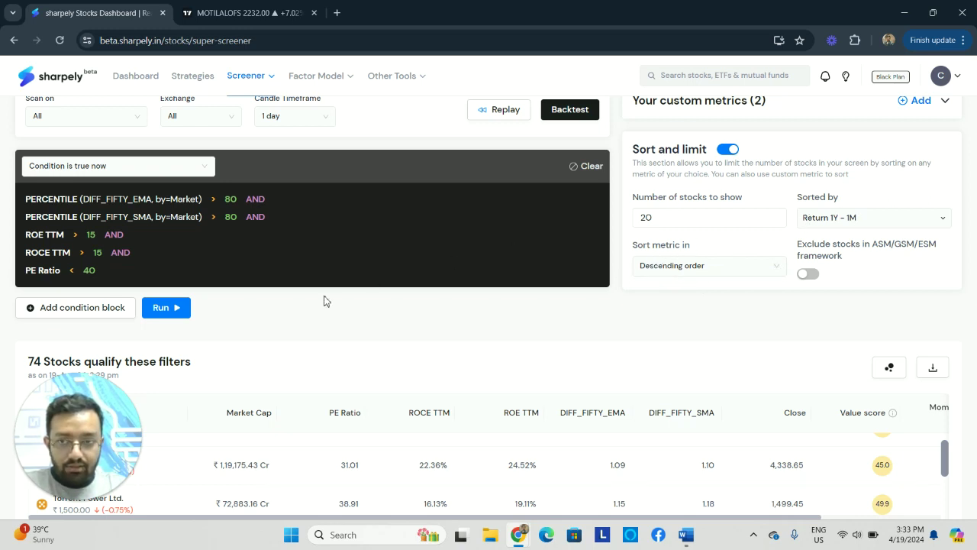
left_click(168, 308)
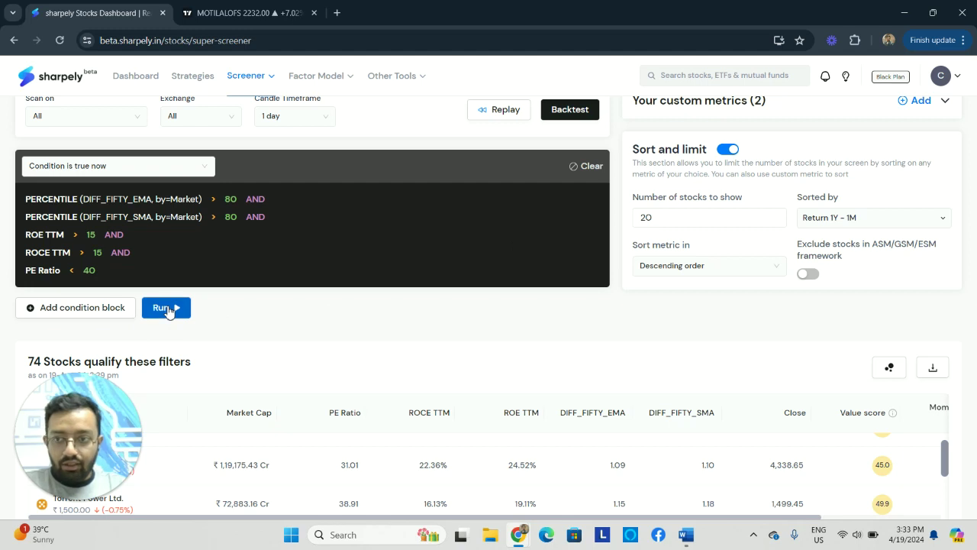
- Examine the Return 1Y - 1M values across the limited list of stocks
scroll(388, 359, "down", 2)
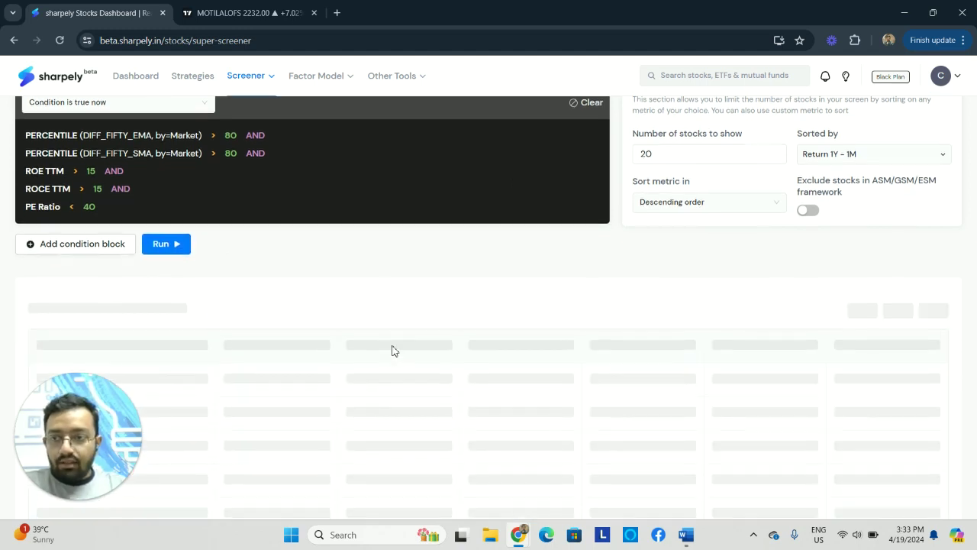
scroll(367, 324, "up", 1)
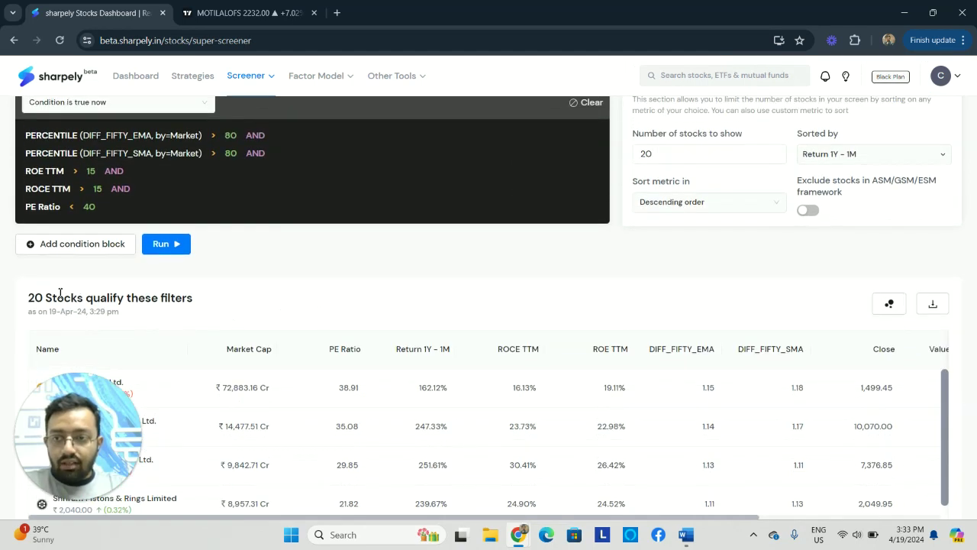
scroll(501, 314, "down", 2)
scroll(503, 263, "down", 1)
scroll(519, 283, "up", 1)
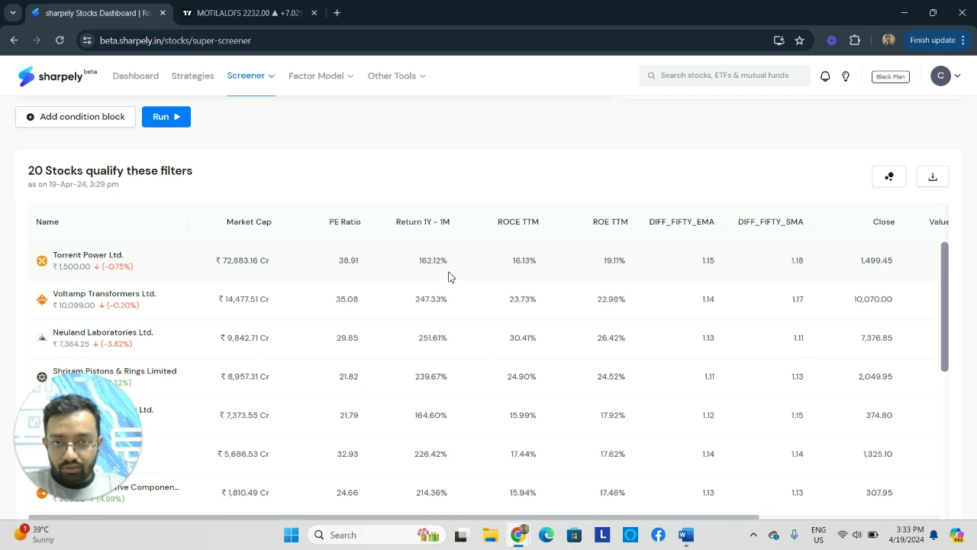
scroll(421, 362, "down", 8)
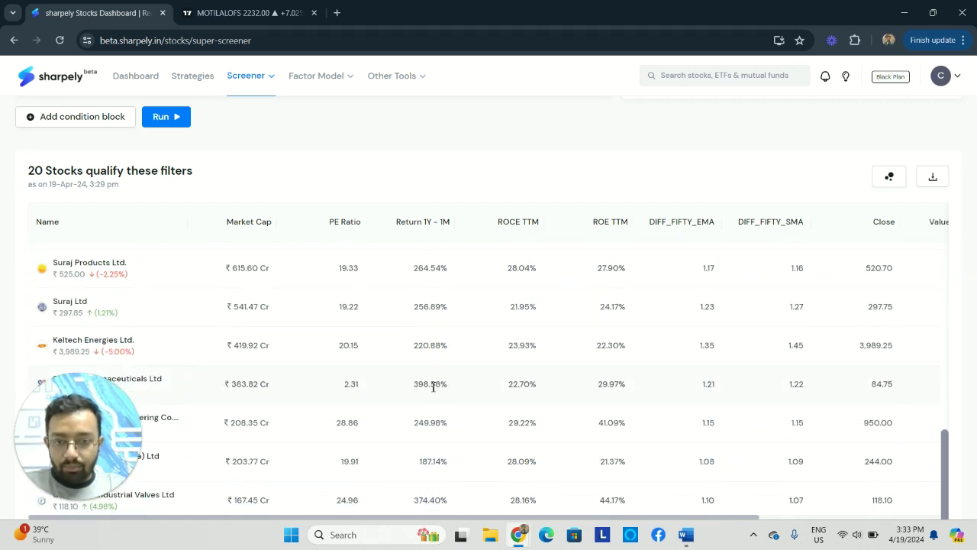
scroll(443, 387, "down", 3)
scroll(463, 306, "up", 10)
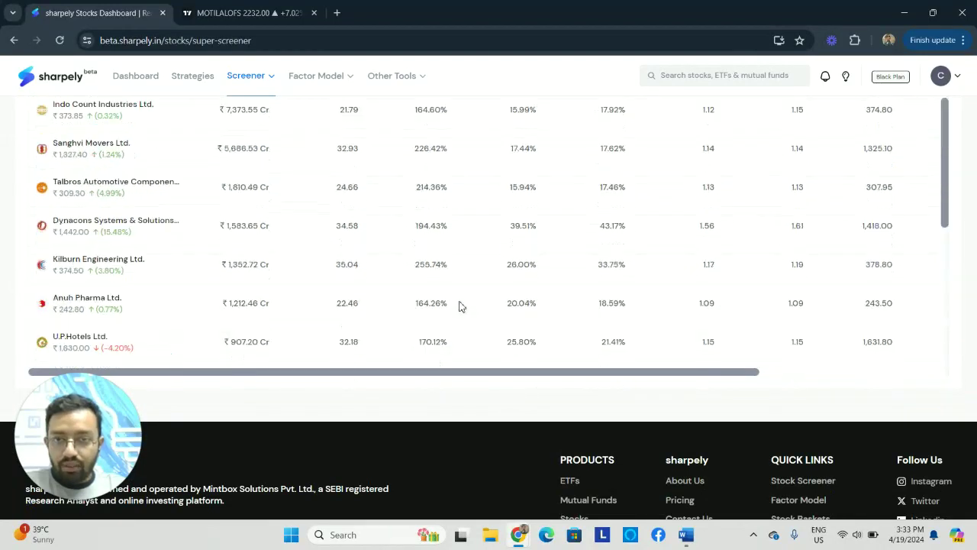
scroll(695, 233, "up", 3)
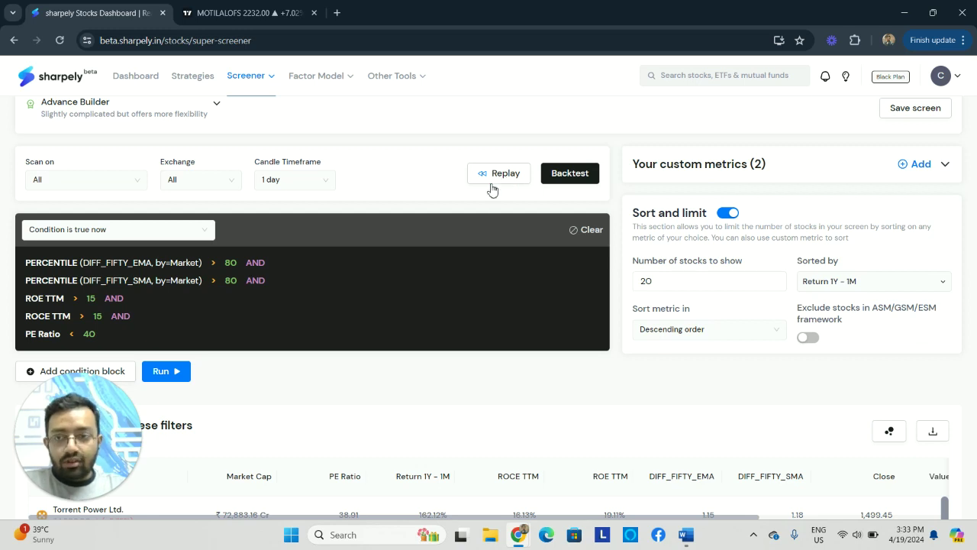
- Turn off Sort and limit and rerun the screen
scroll(235, 393, "down", 1)
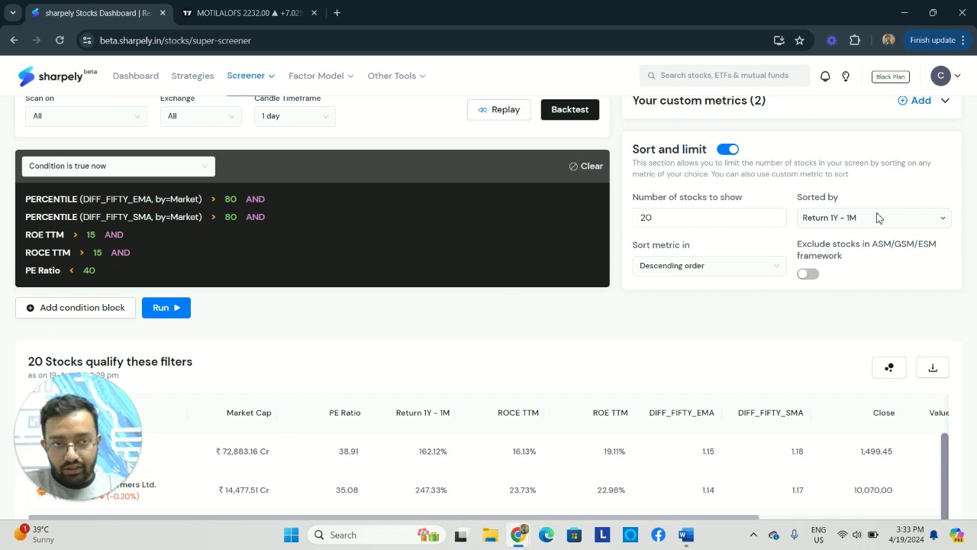
left_click(727, 151)
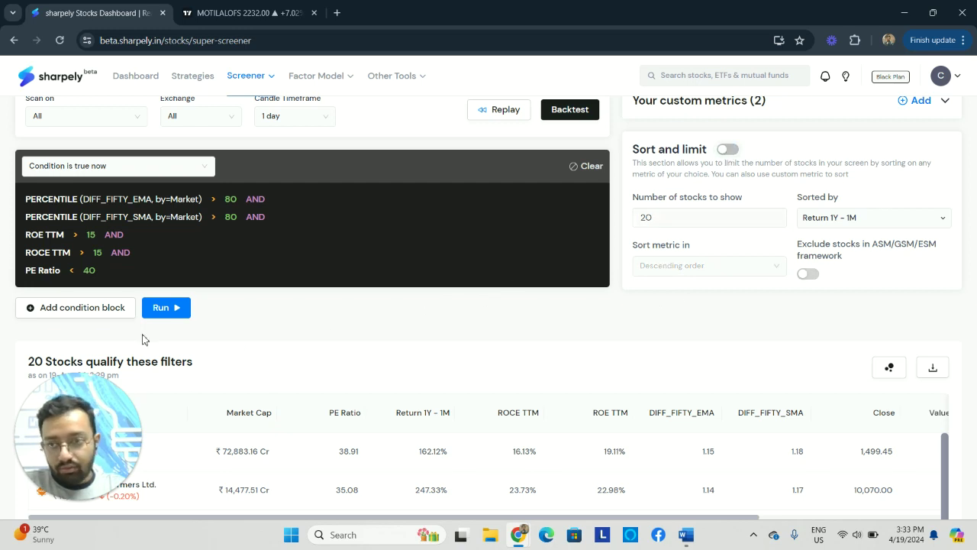
left_click(183, 310)
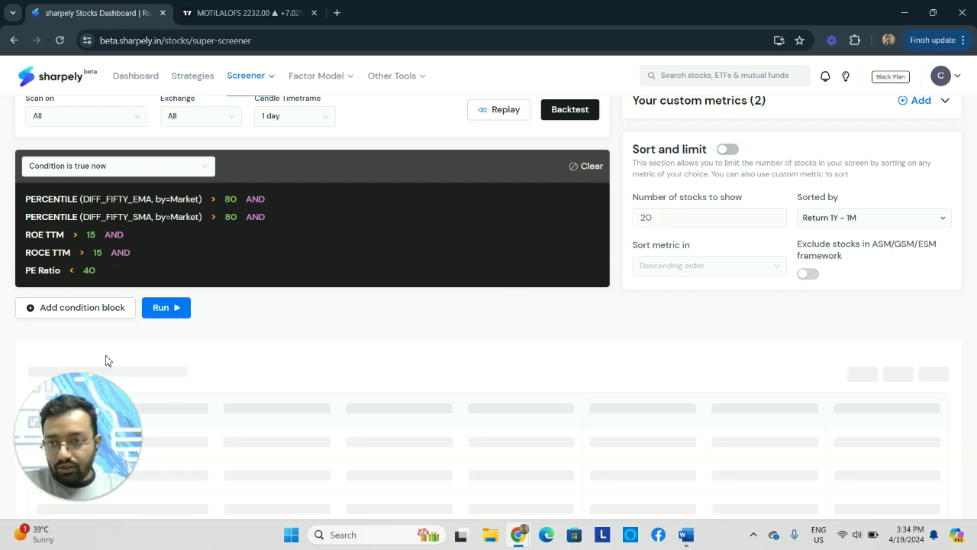
- Look at the candle timeframe choices without changing them, and replay the screen as of 50 days ago
left_click(283, 116)
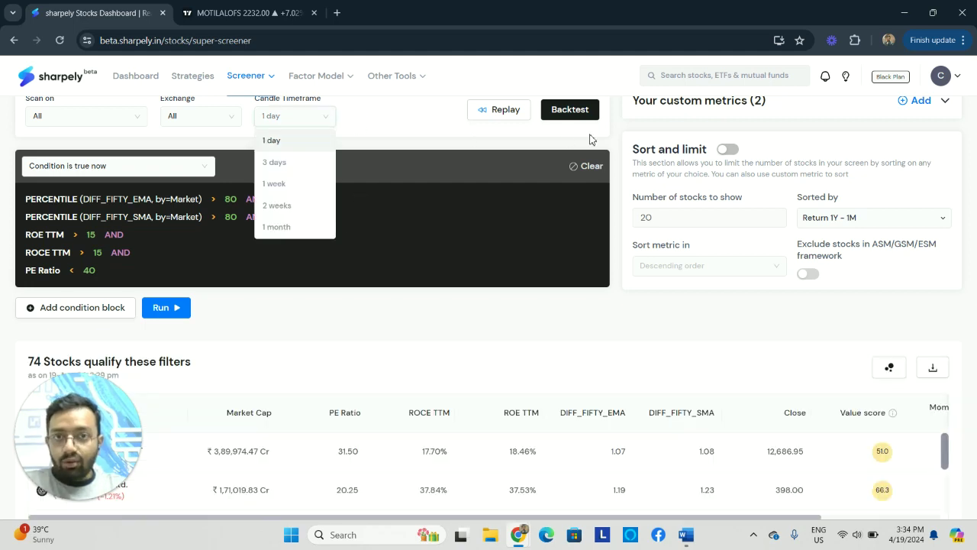
left_click(432, 132)
scroll(436, 187, "up", 2)
left_click(537, 244)
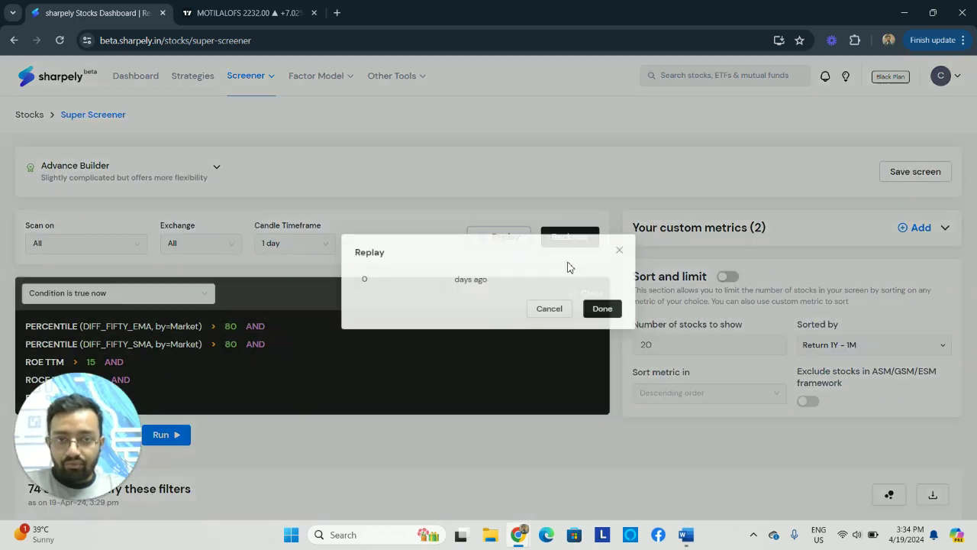
left_click(360, 283)
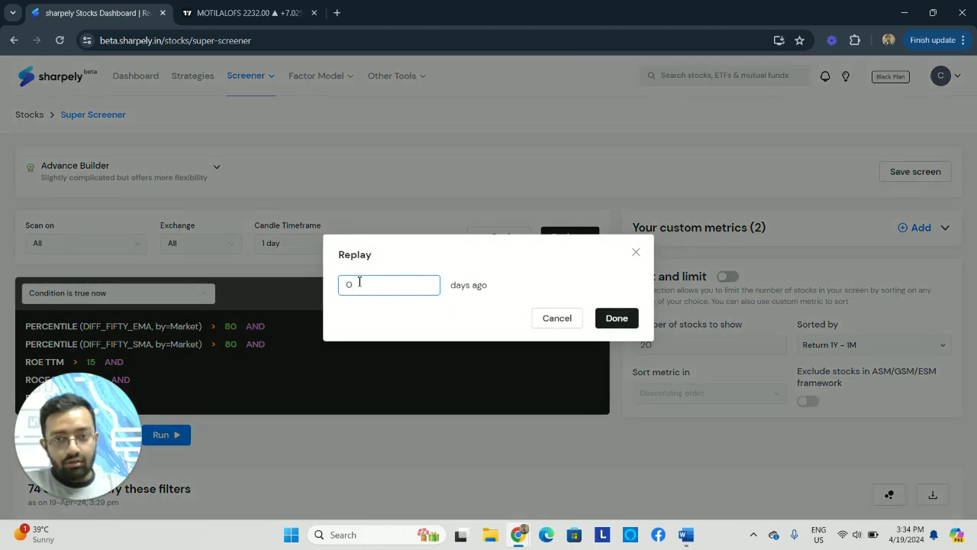
type("50")
left_click(629, 320)
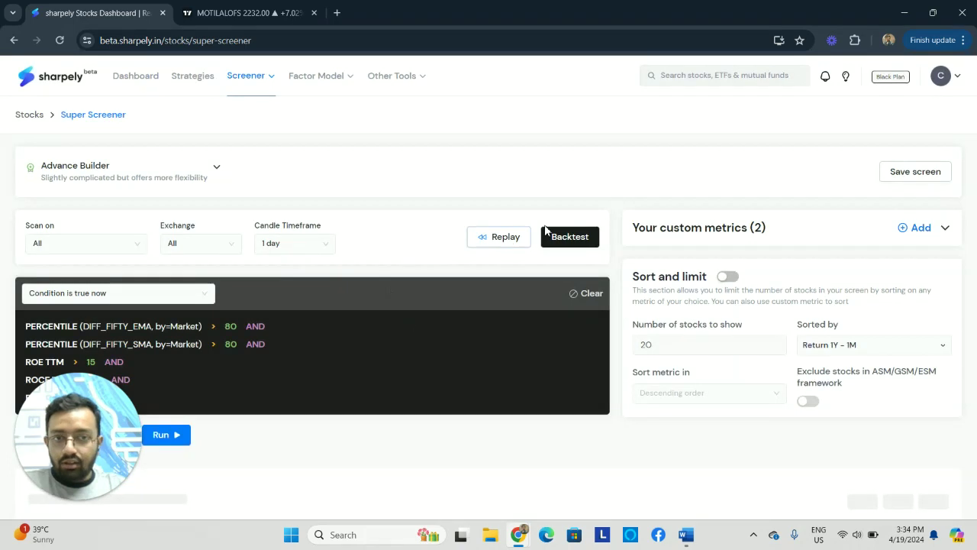
- Examine the replayed results with their as-on date and metric values against the query conditions
scroll(200, 278, "down", 3)
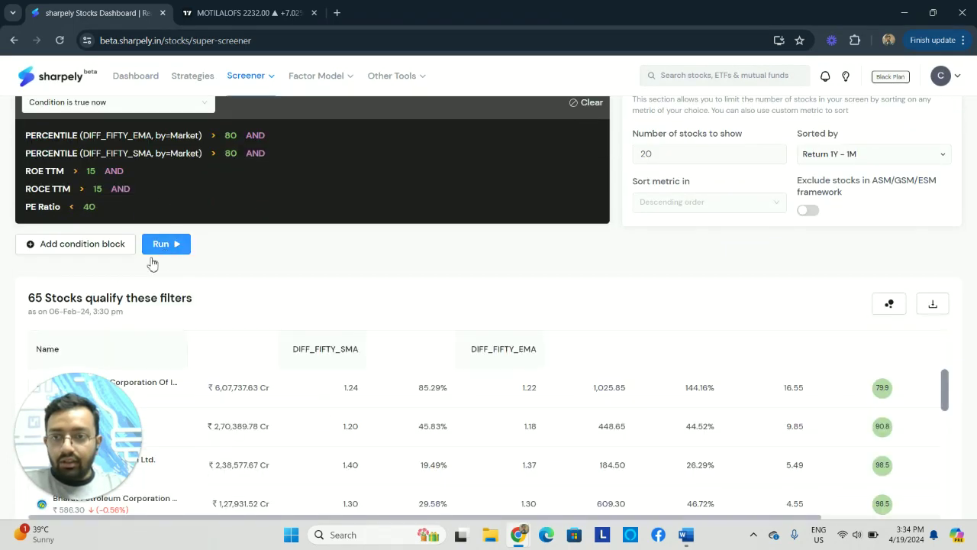
scroll(84, 320, "down", 1)
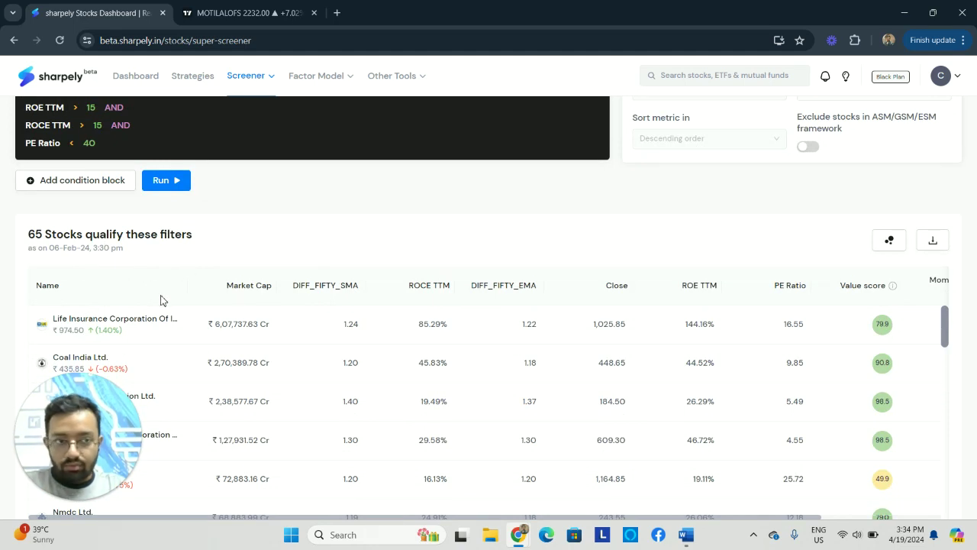
scroll(216, 225, "up", 1)
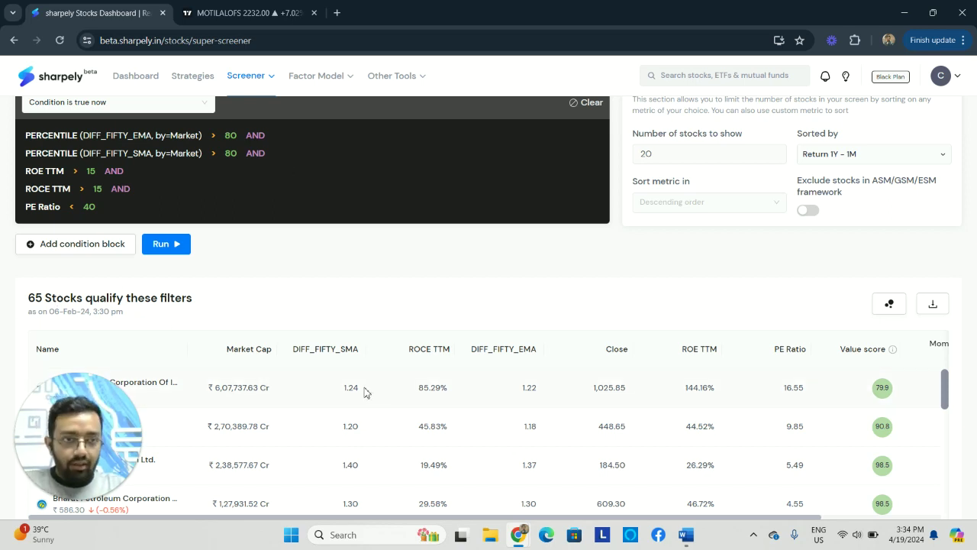
scroll(416, 391, "up", 2)
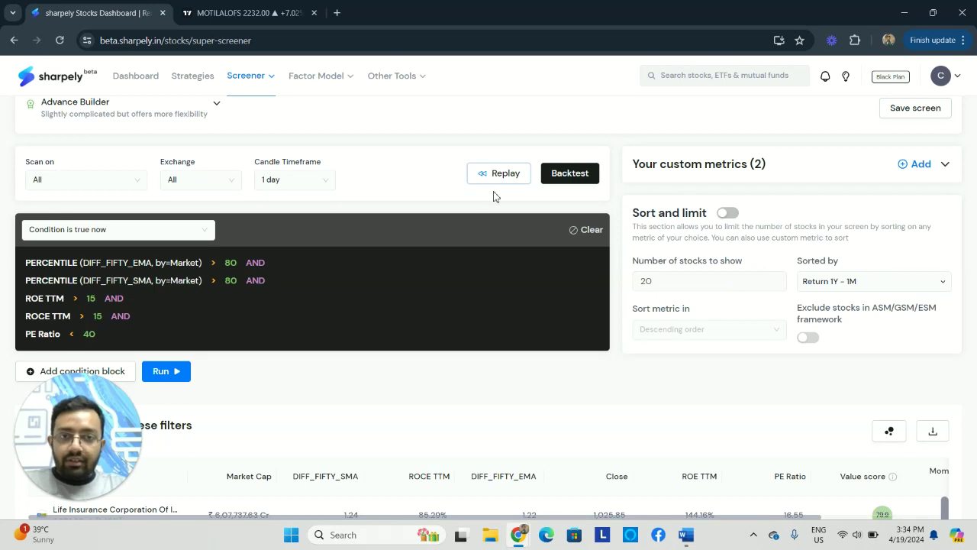
scroll(493, 197, "up", 1)
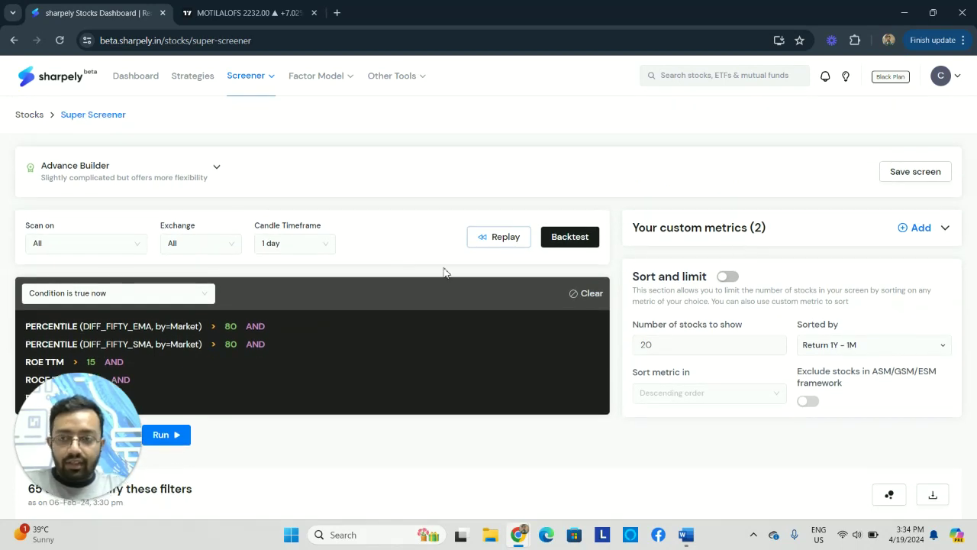